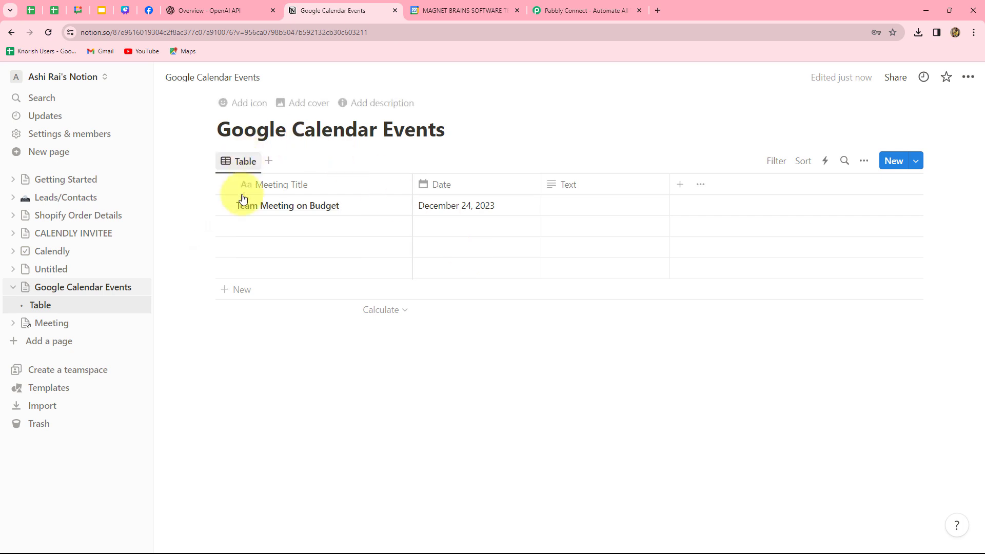
Step: Review the Notion table of calendar events, the OpenAI platform page and the December 24, 2023 schedule in Google Calendar
left_click(237, 4)
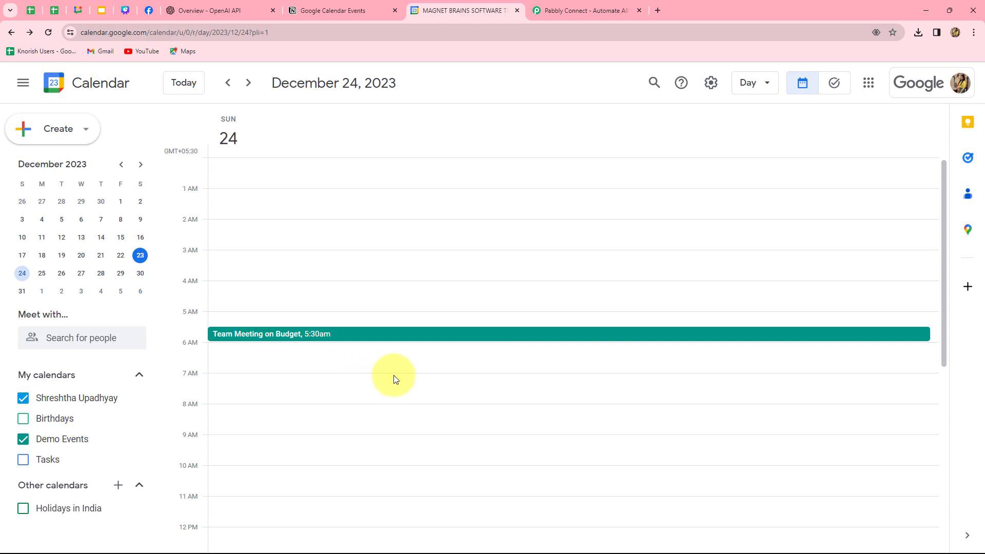
left_click(350, 11)
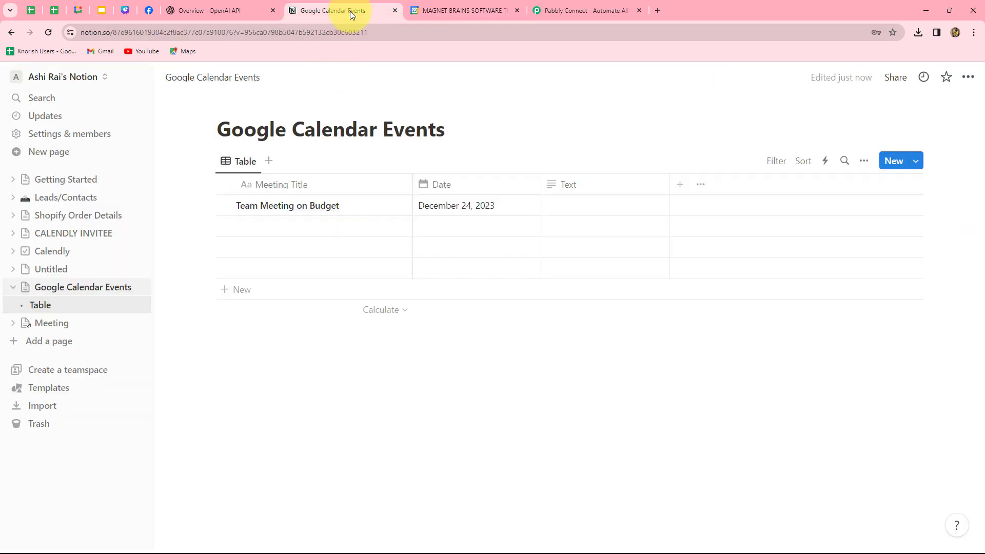
left_click(241, 7)
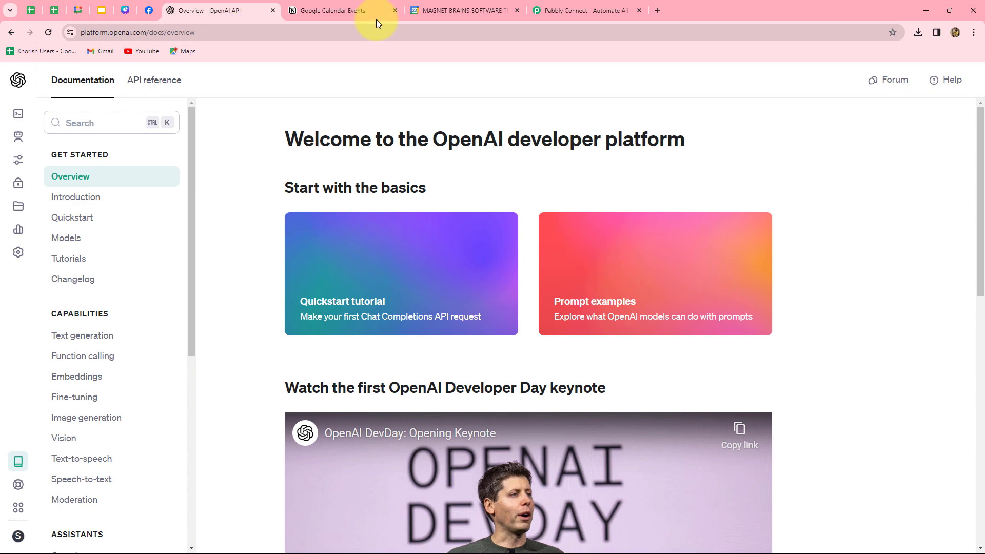
left_click(461, 13)
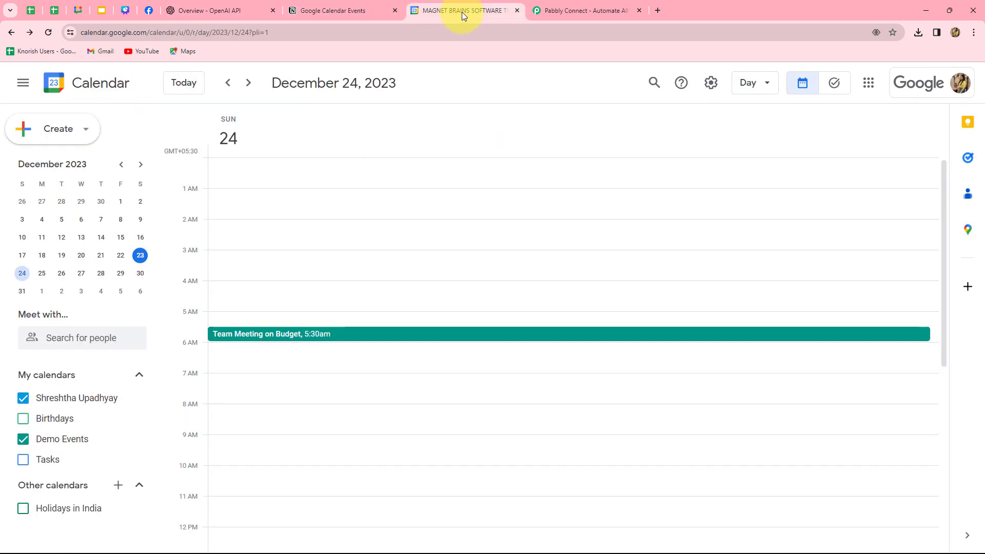
Step: Switch to the Pabbly site, sign in and open Pabbly Connect from the list of apps
left_click(564, 14)
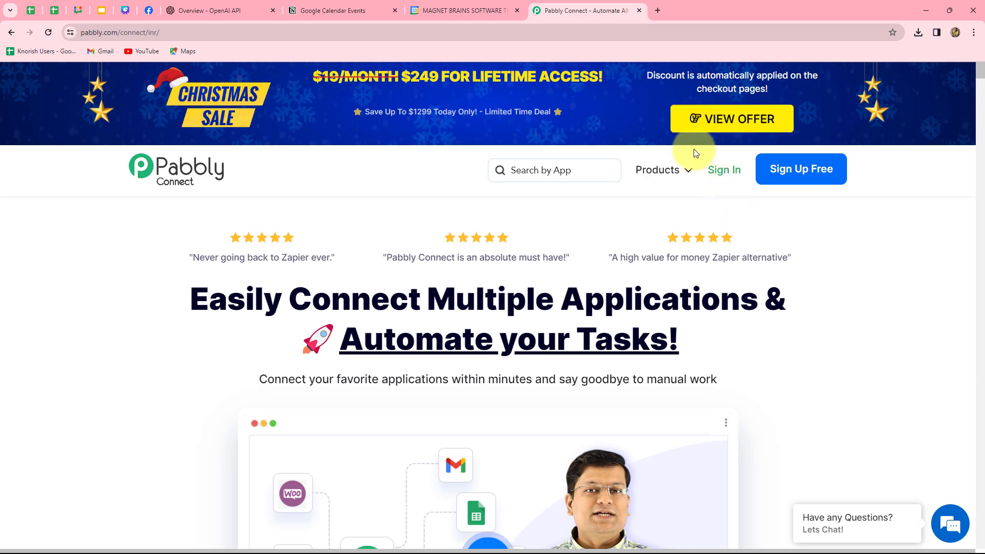
left_click(726, 175)
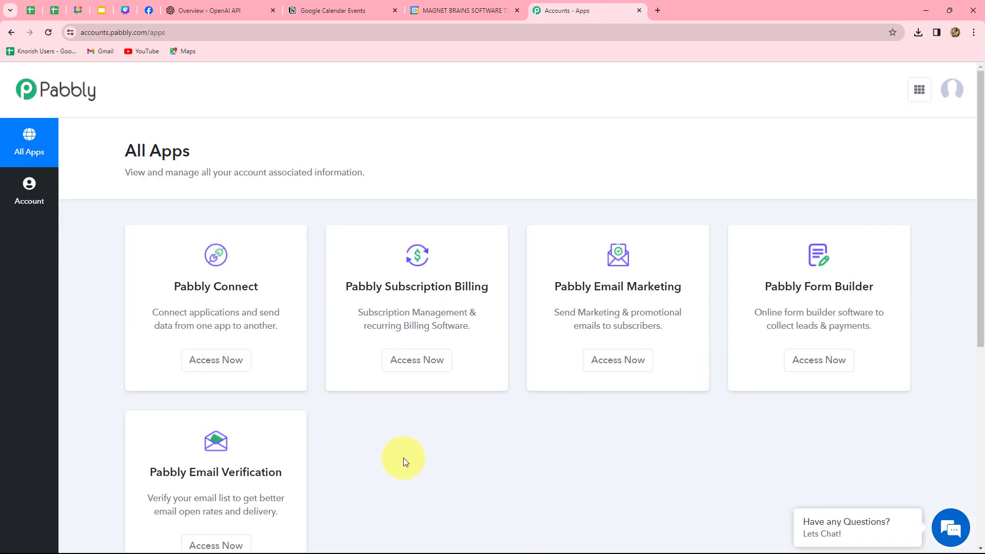
scroll(403, 458, "down", 1)
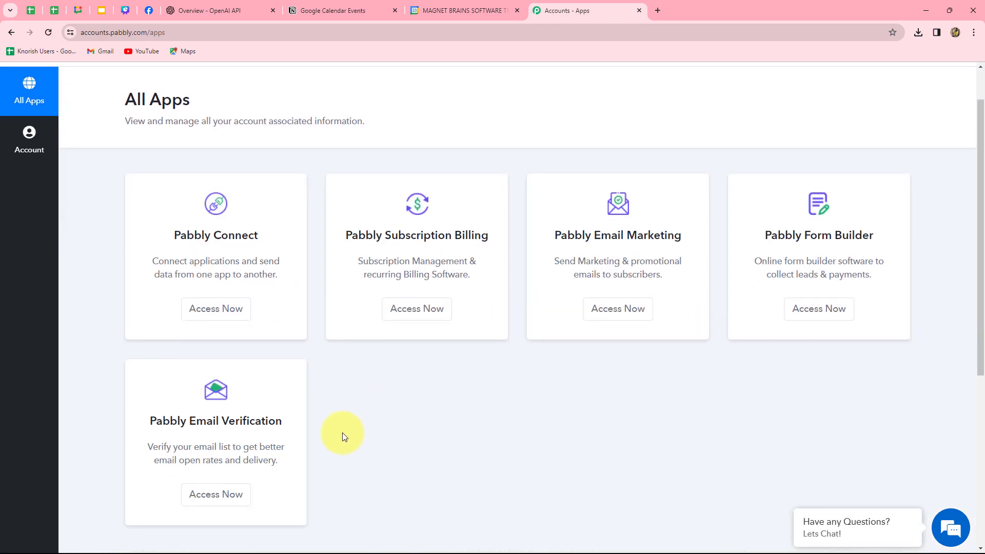
left_click(224, 311)
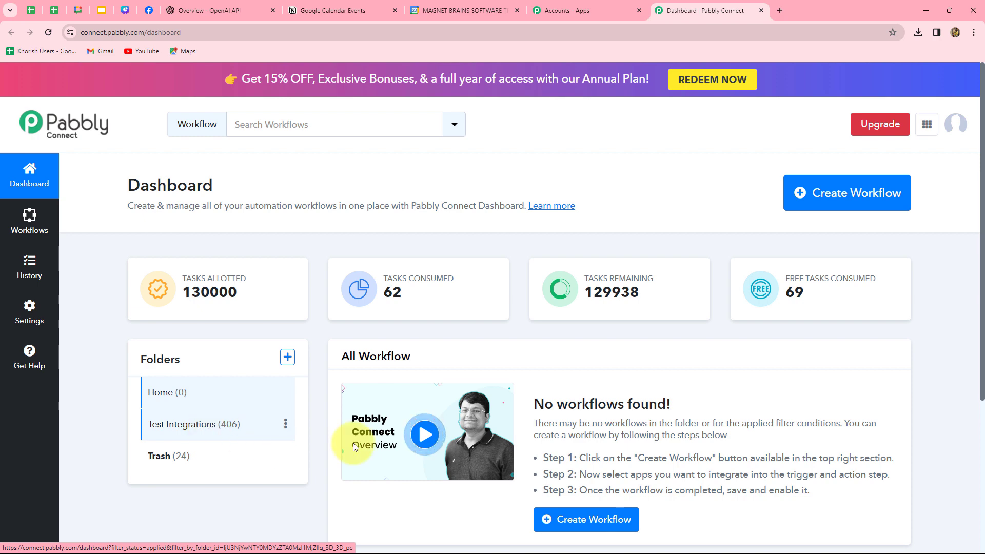
Step: Create a workflow named "Create Google Calendar Events using OpenAI from Notion" in the Test Integrations folder
left_click(879, 211)
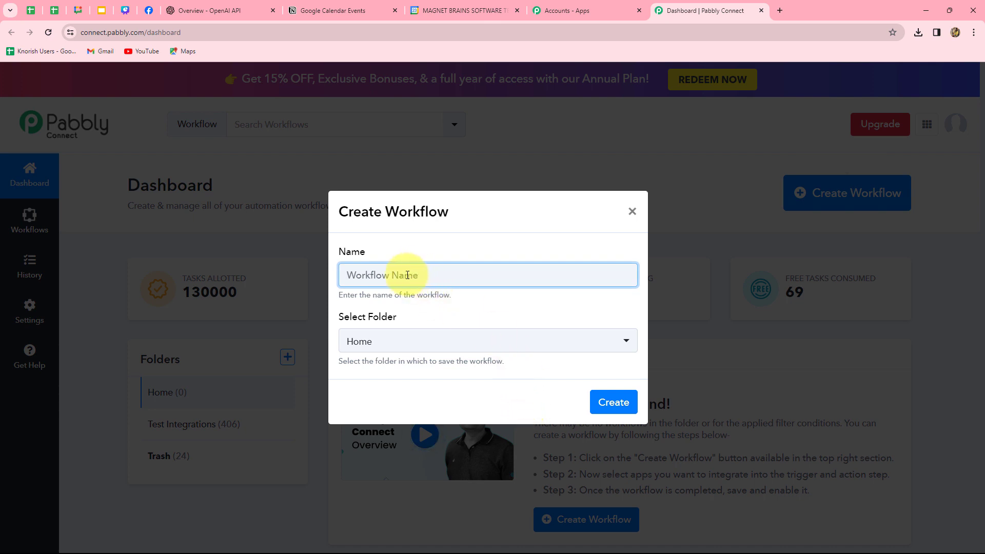
type("Create Google Calendar Events using OpenAI from Notion")
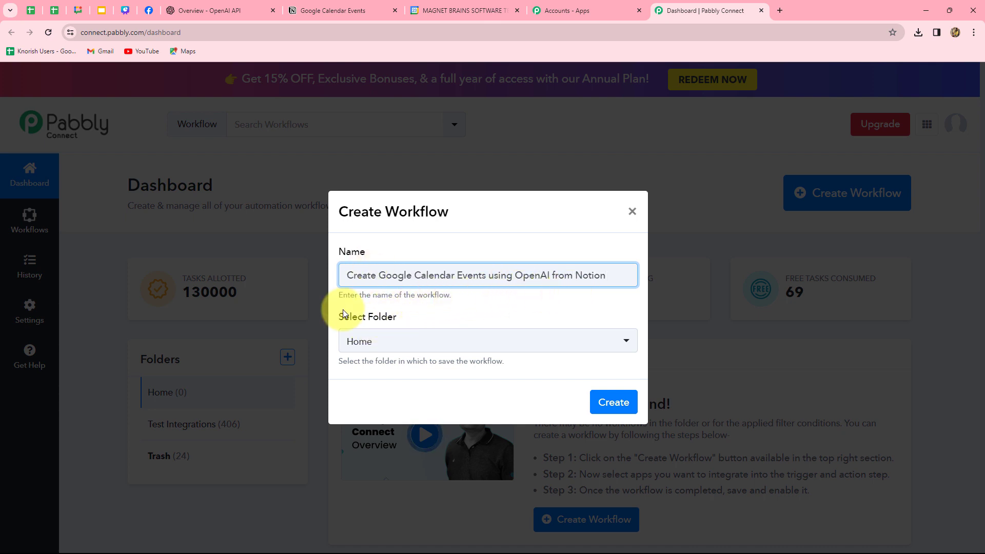
key("Tab")
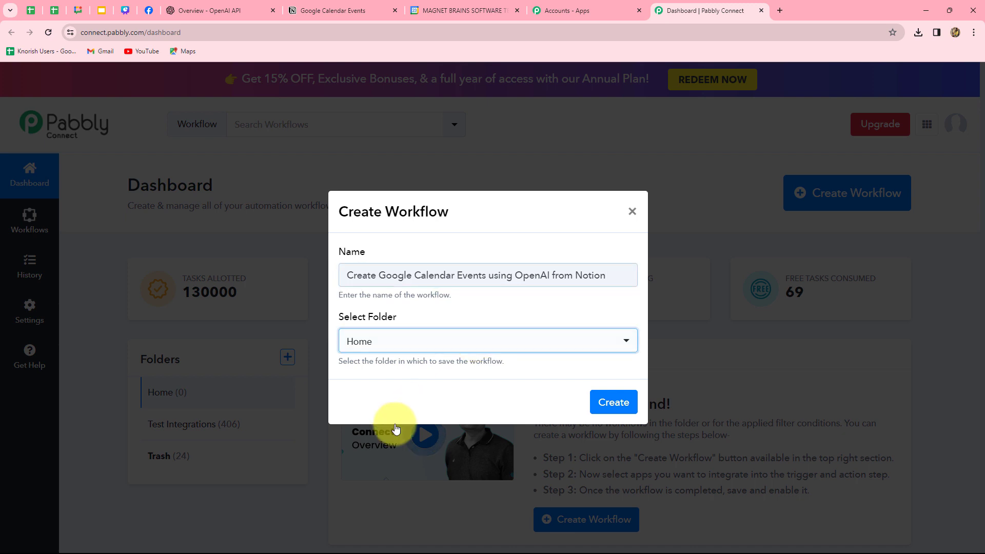
key("Return")
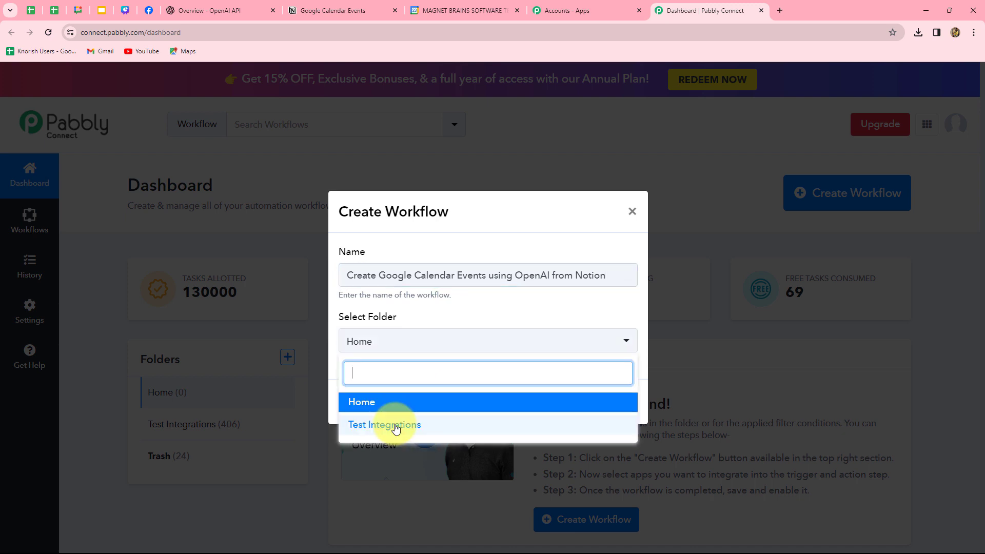
left_click(396, 429)
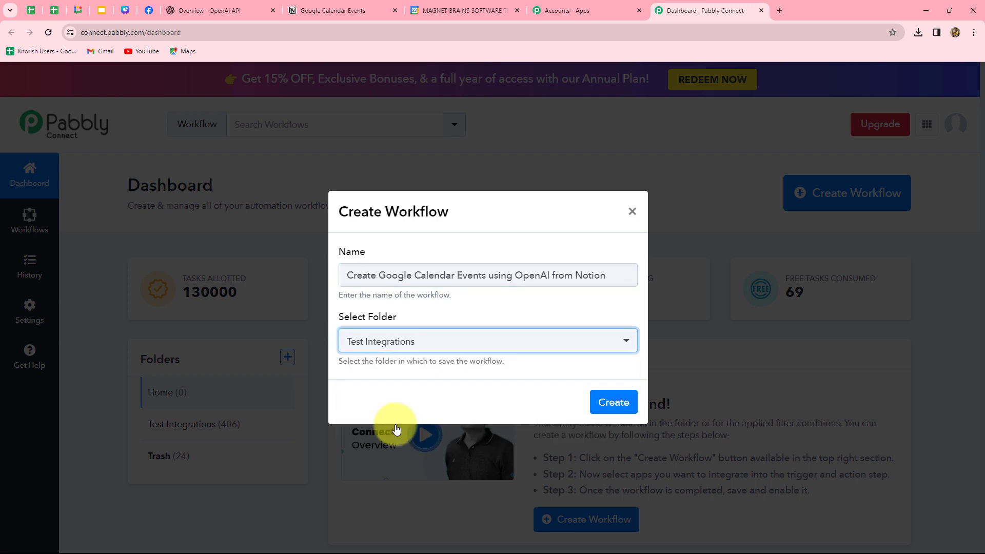
left_click(604, 404)
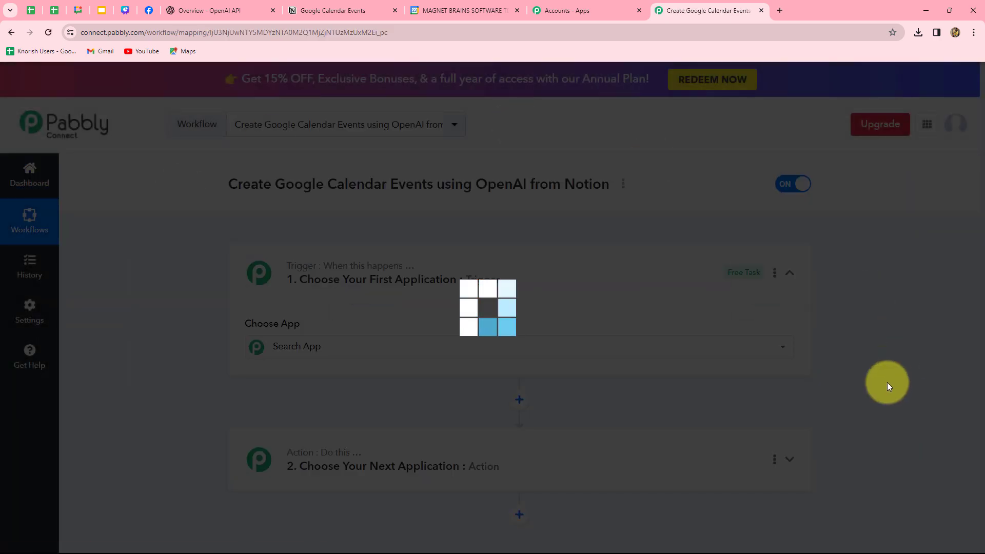
Step: Examine the trigger and action sections of the new workflow
scroll(888, 382, "up", 2)
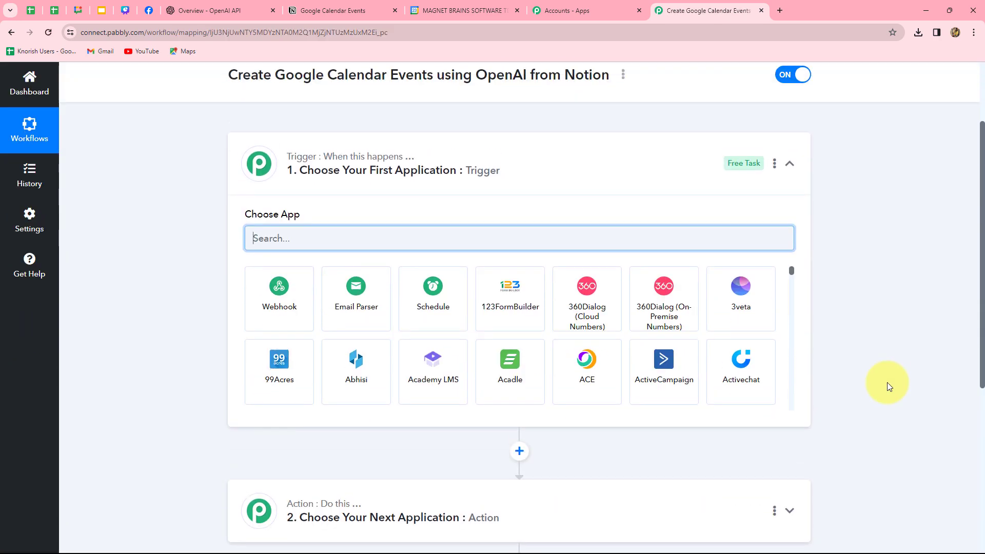
scroll(229, 344, "down", 5)
scroll(352, 346, "up", 4)
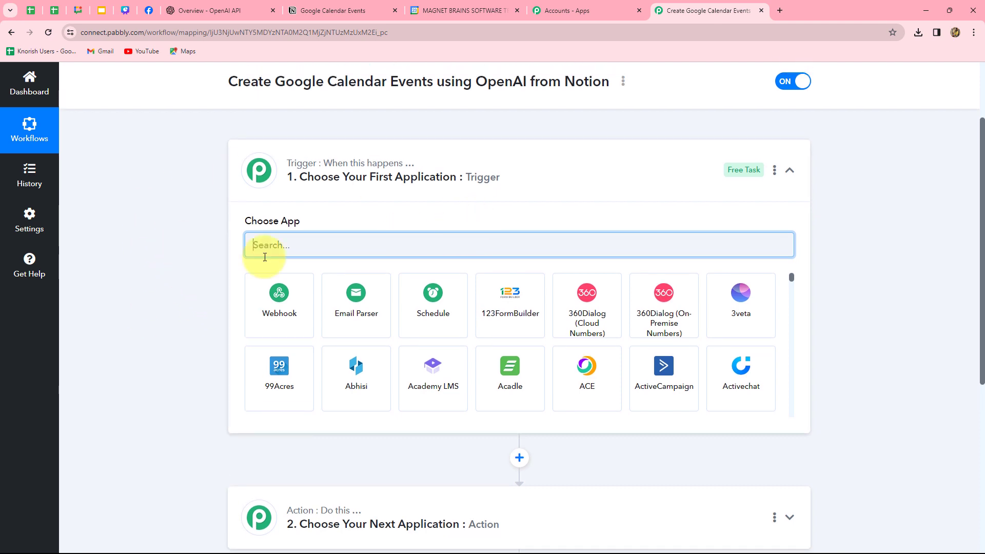
scroll(242, 328, "down", 2)
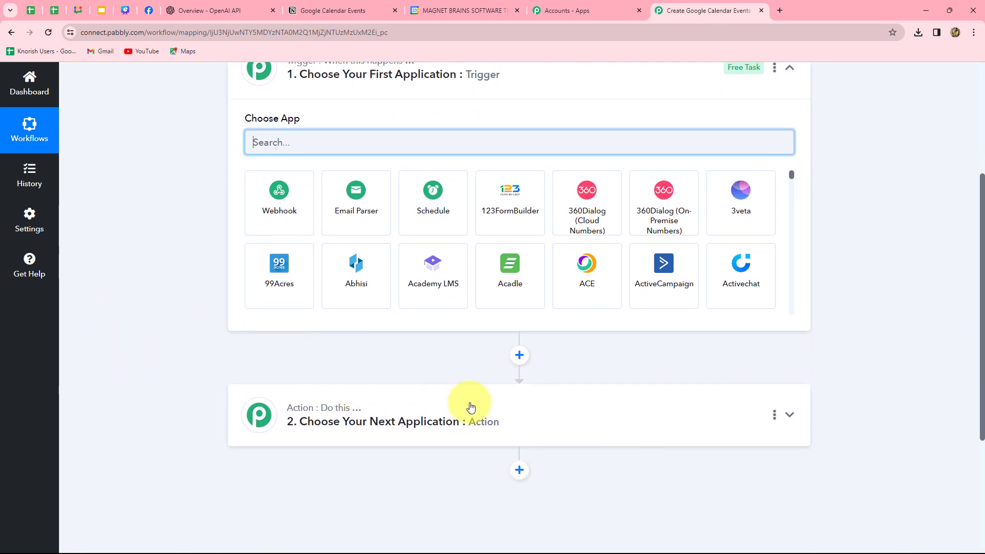
scroll(198, 402, "up", 2)
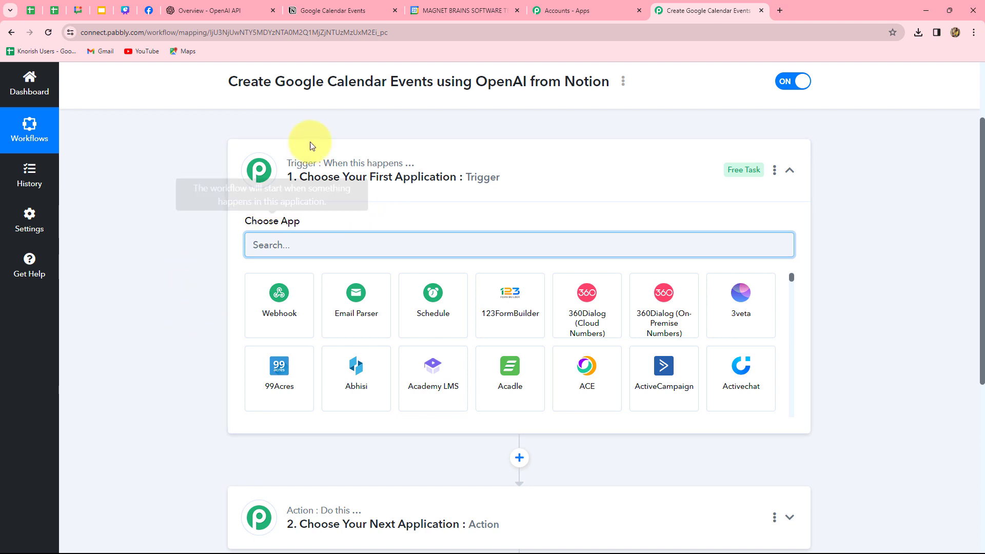
scroll(179, 247, "down", 4)
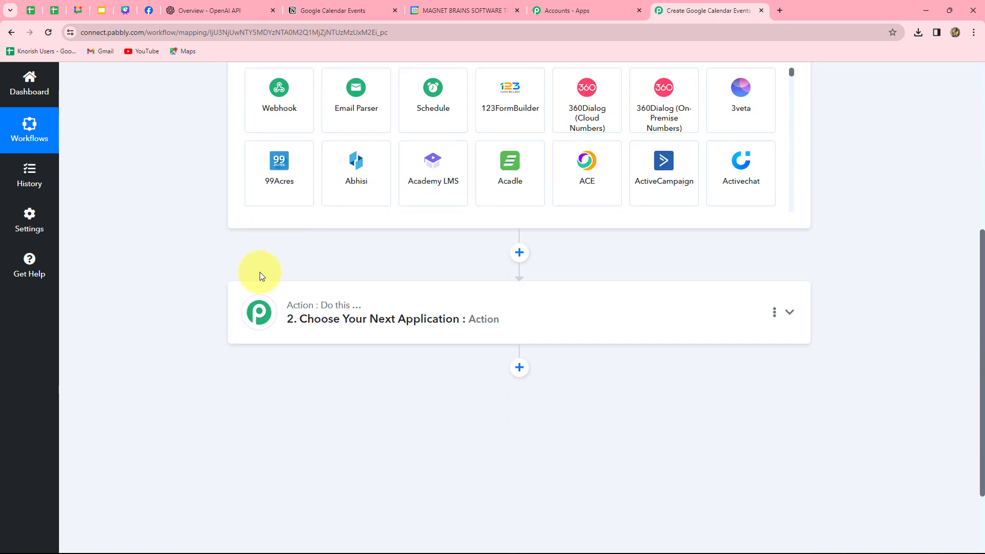
scroll(483, 464, "up", 4)
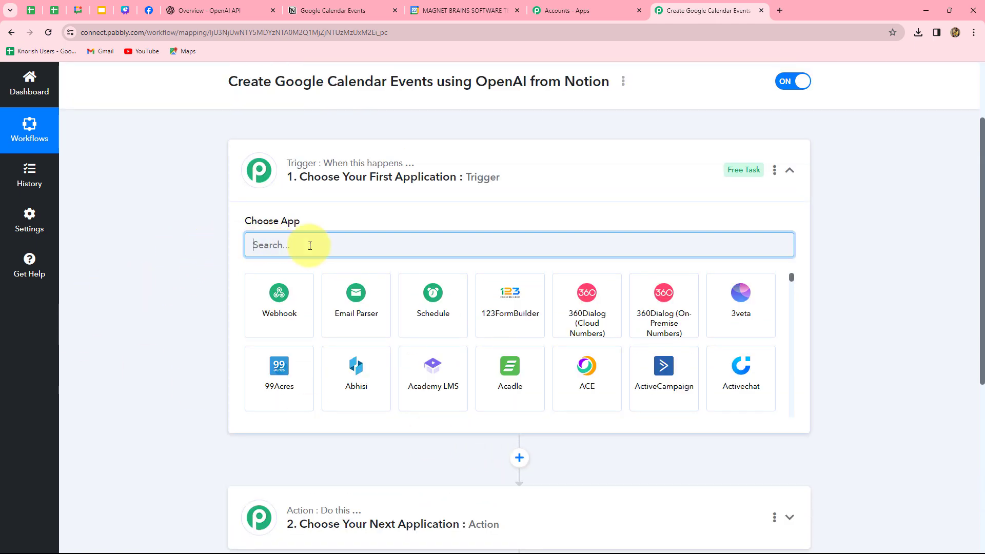
scroll(187, 439, "down", 2)
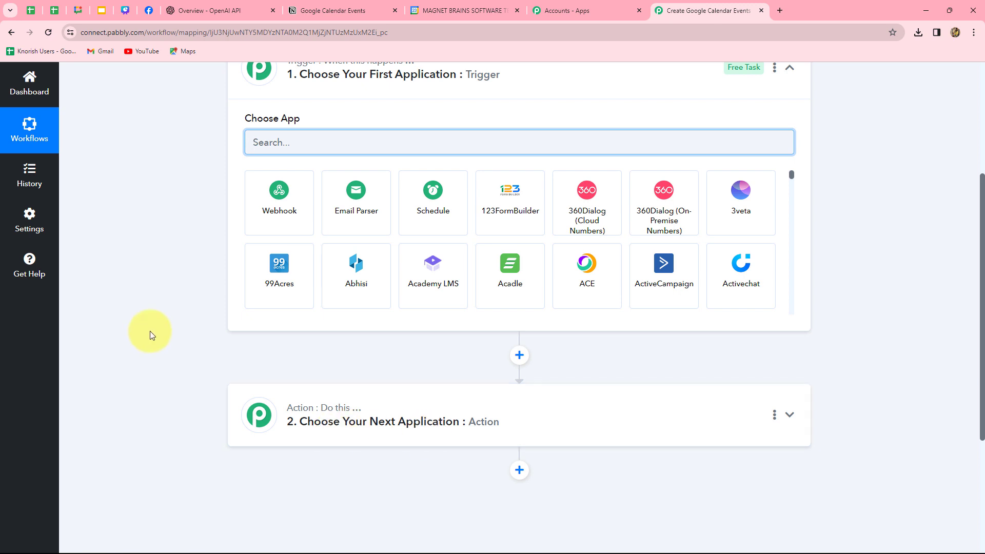
scroll(150, 331, "up", 2)
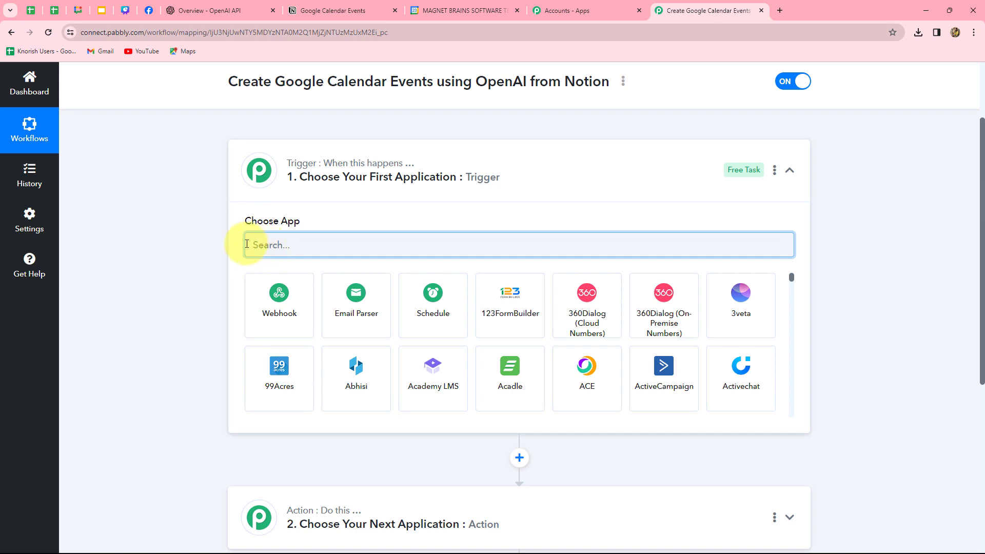
Step: Set Notion as the trigger application with New Database Item as the trigger event
type("Noti")
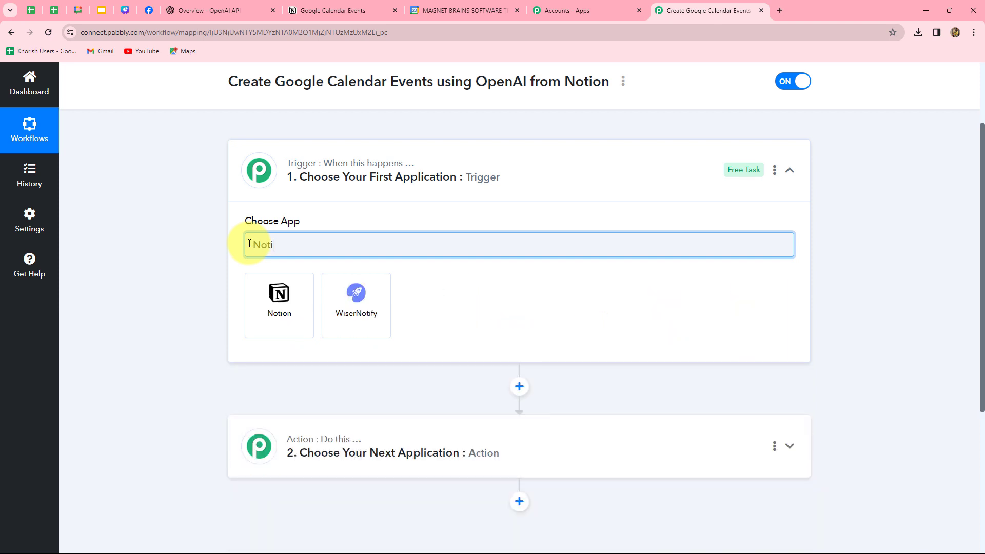
left_click(301, 327)
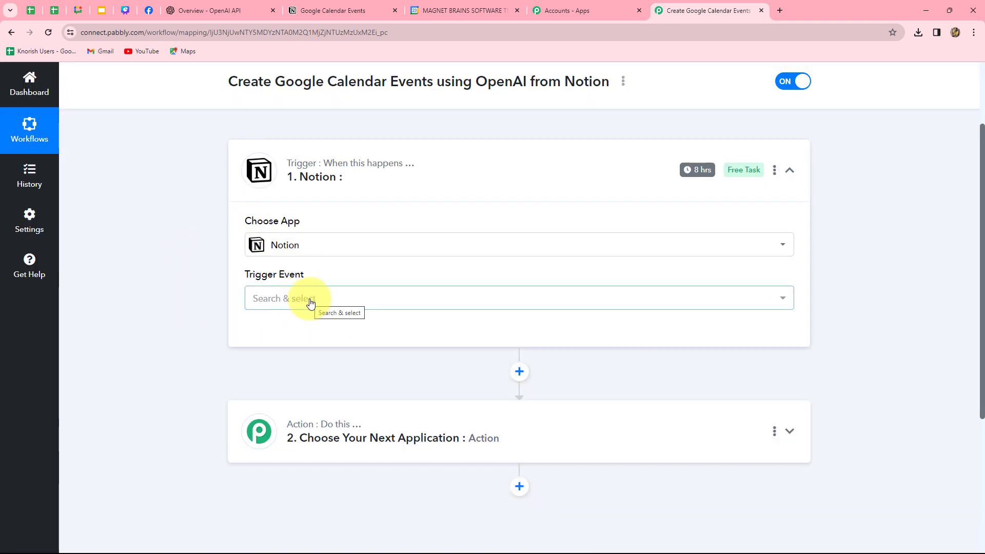
left_click(311, 304)
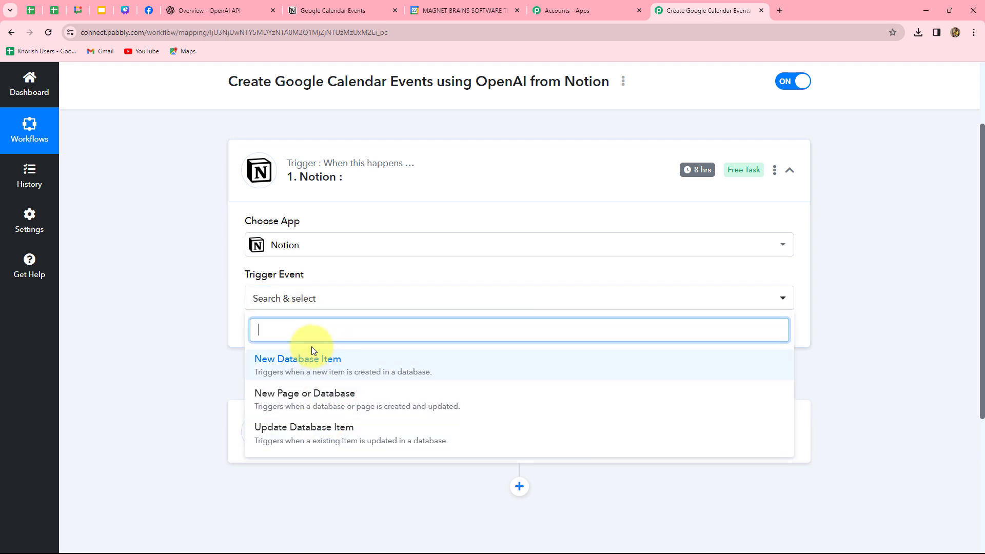
left_click(331, 374)
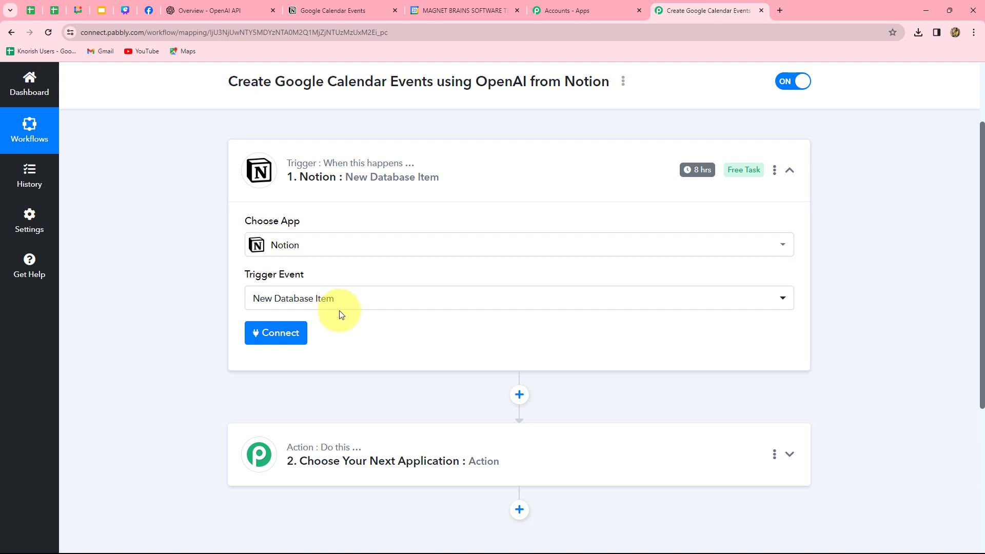
Step: Add a new Notion connection for the trigger and allow Pabbly Connect access to all the listed workspace pages
left_click(290, 338)
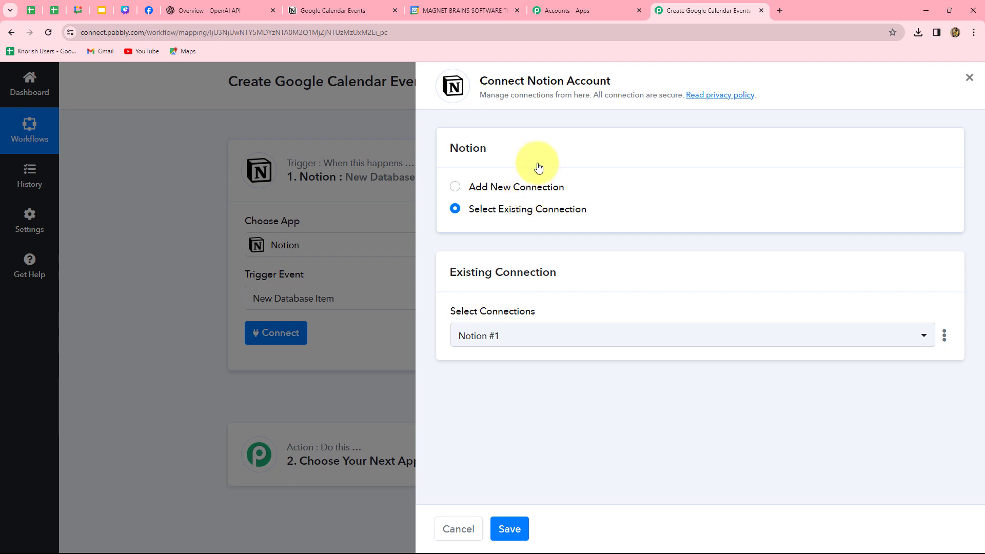
left_click(455, 187)
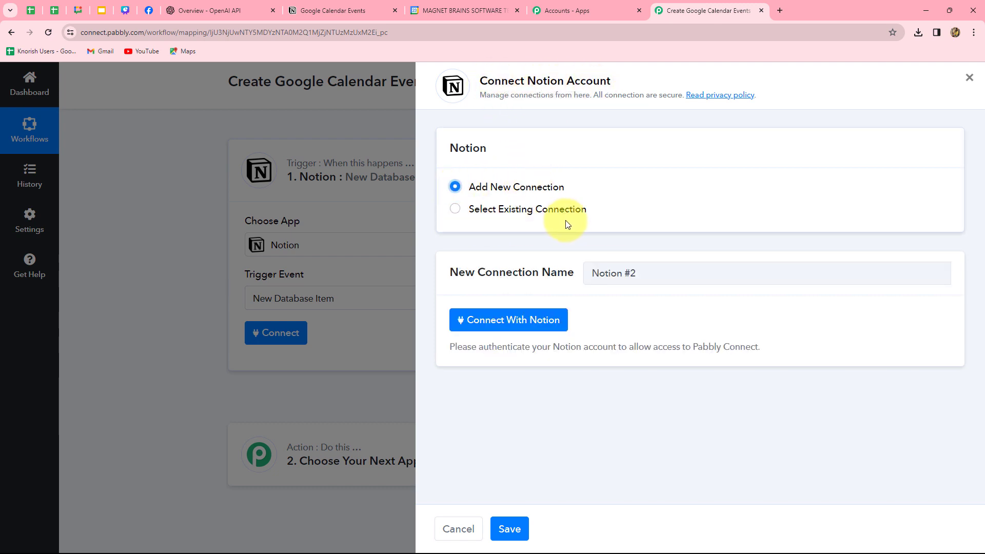
left_click(532, 319)
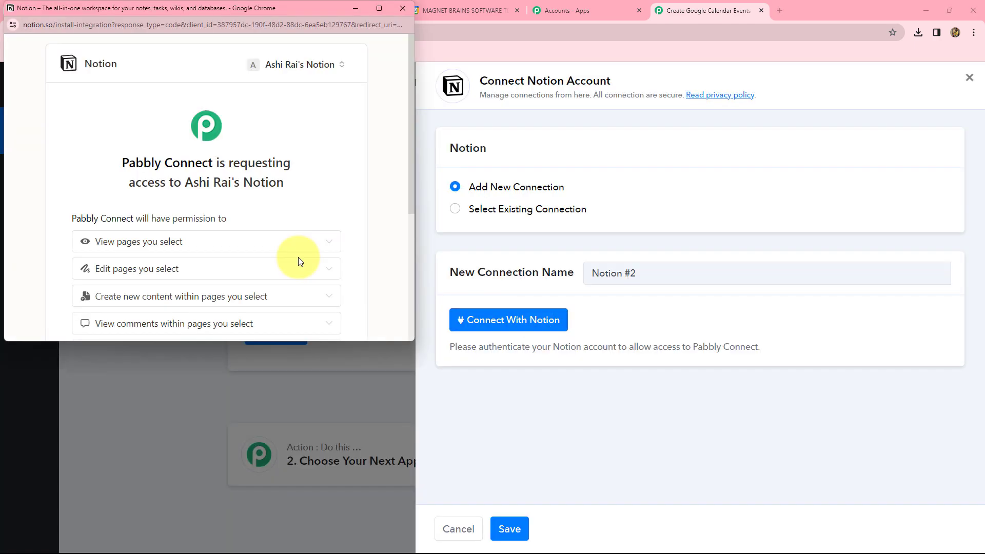
scroll(300, 261, "down", 4)
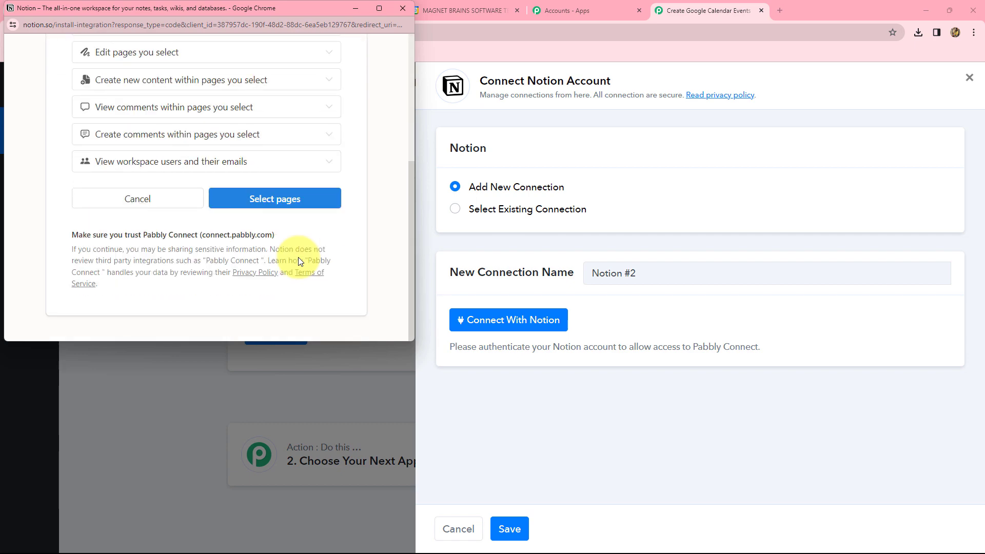
left_click(279, 203)
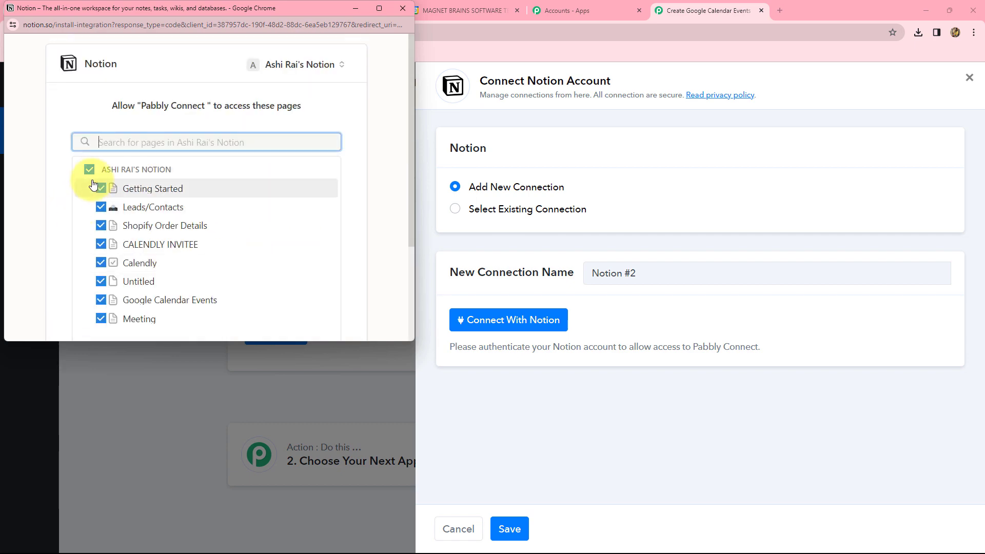
scroll(96, 209, "down", 3)
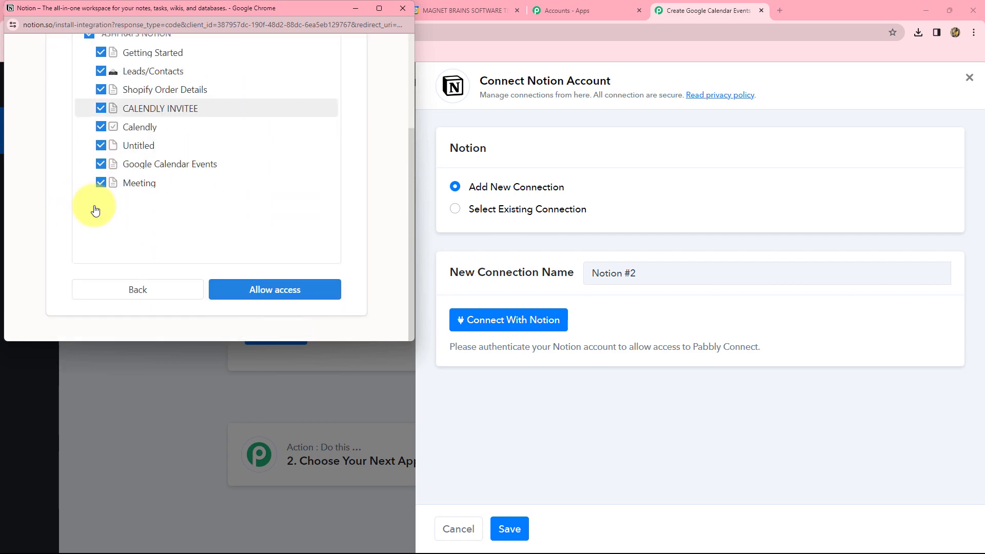
left_click(270, 290)
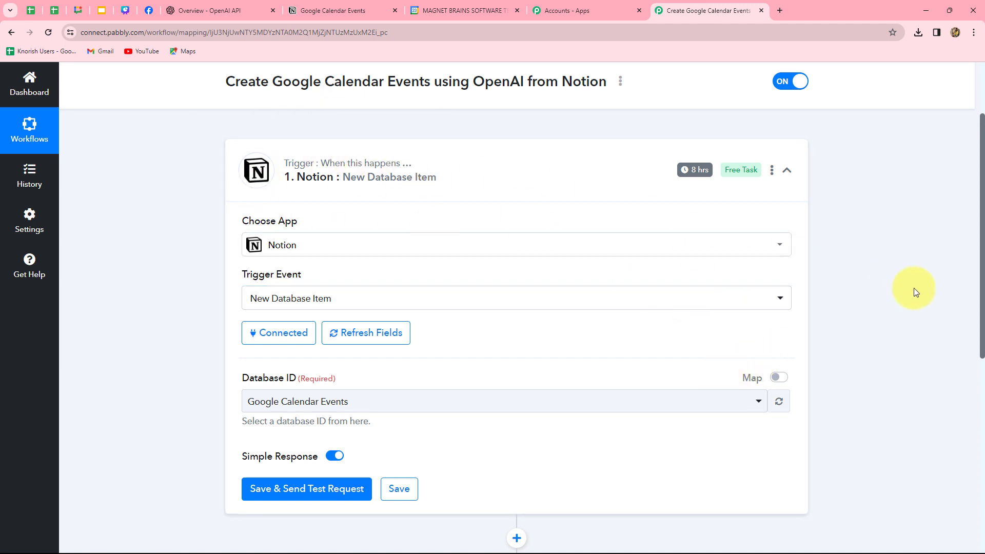
Step: Compare the trigger's Database ID selection, Google Calendar Events, with the available databases and the meeting table in Notion
scroll(913, 288, "down", 3)
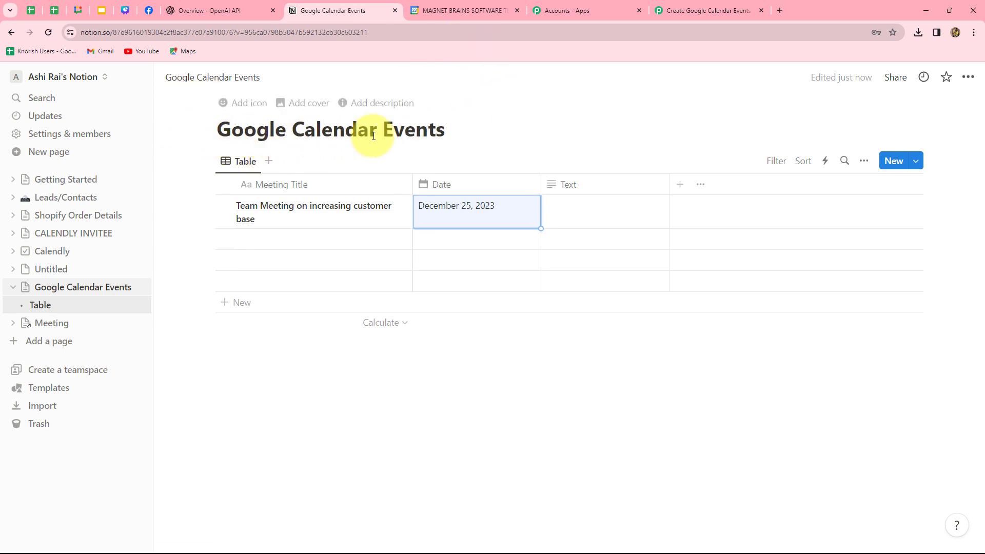
left_click(705, 9)
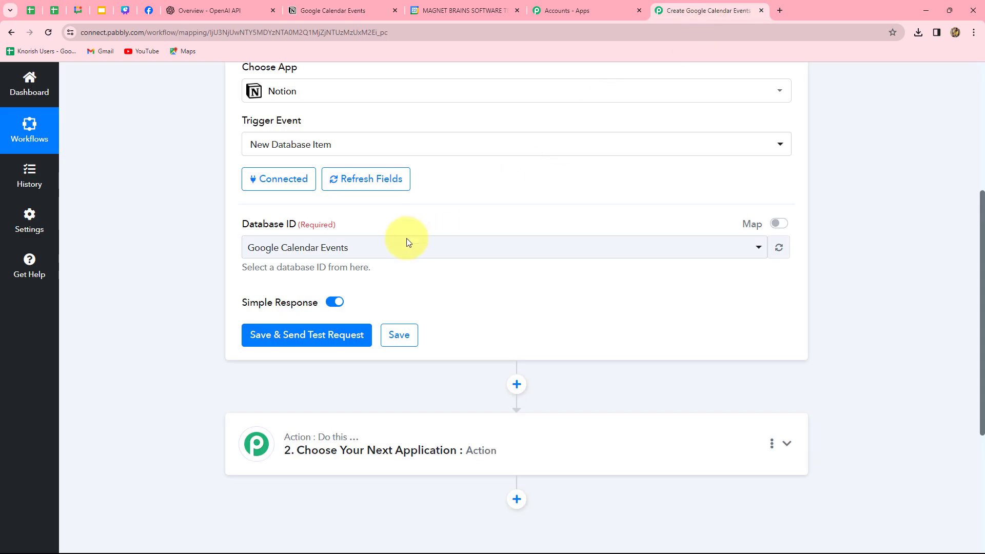
left_click(375, 251)
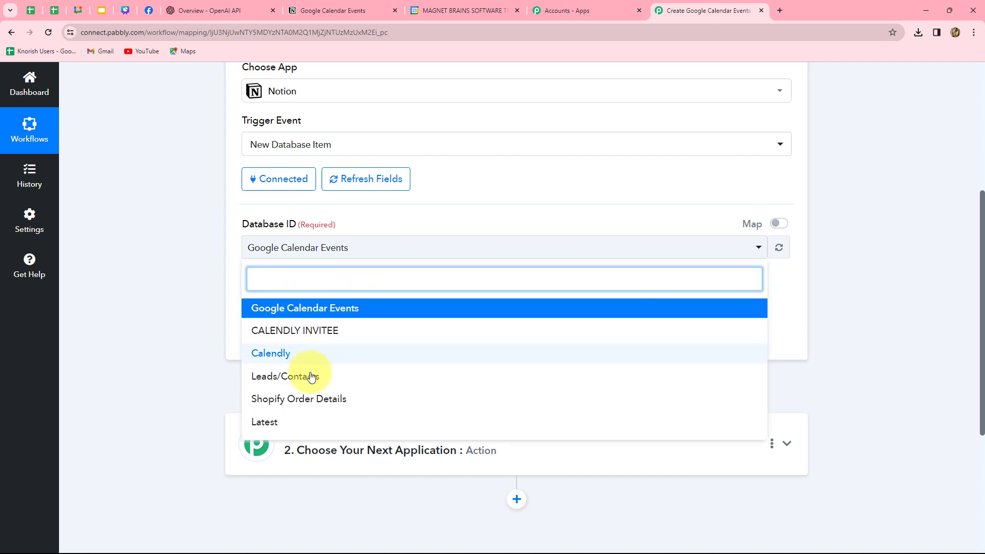
left_click(168, 310)
scroll(177, 328, "up", 1)
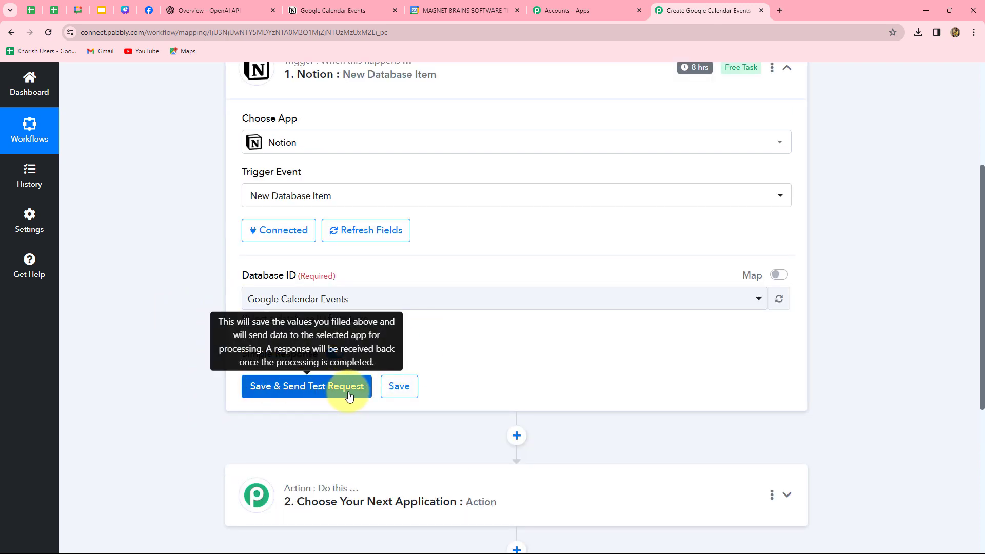
left_click(349, 10)
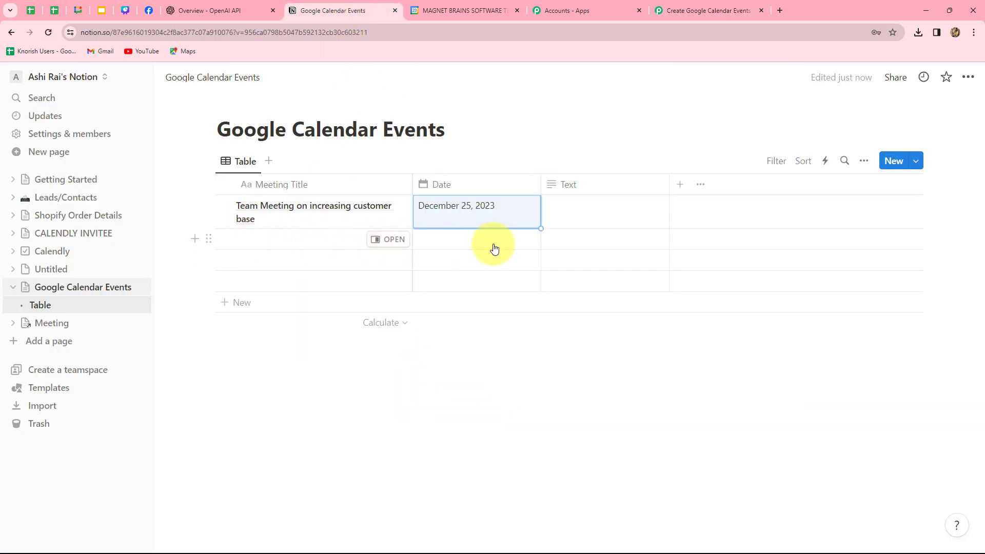
left_click(679, 7)
scroll(645, 256, "up", 3)
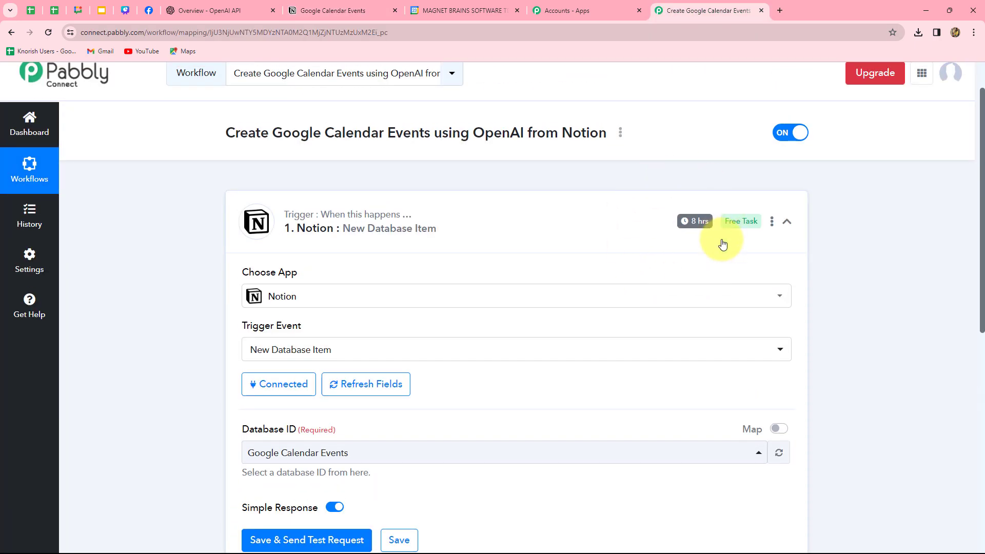
scroll(580, 444, "down", 1)
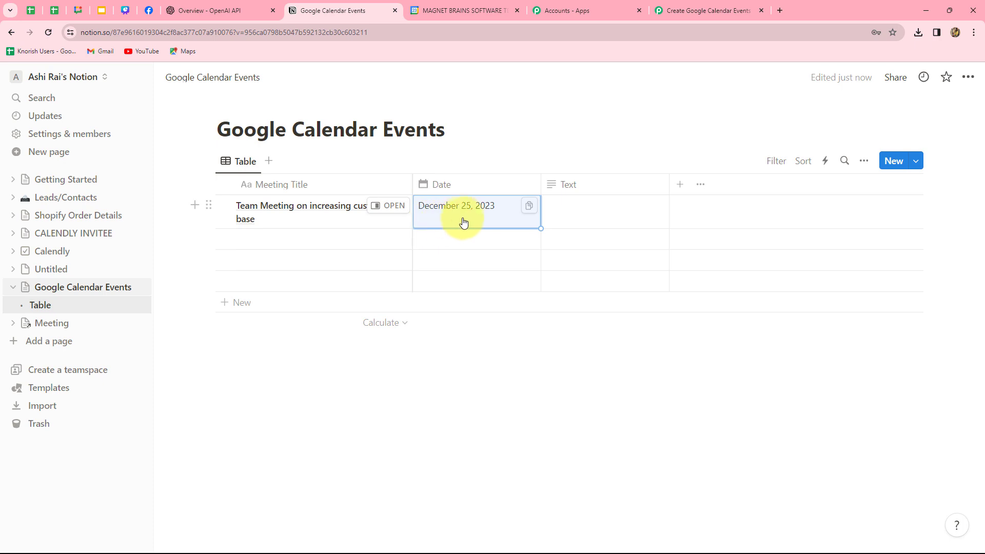
left_click(714, 11)
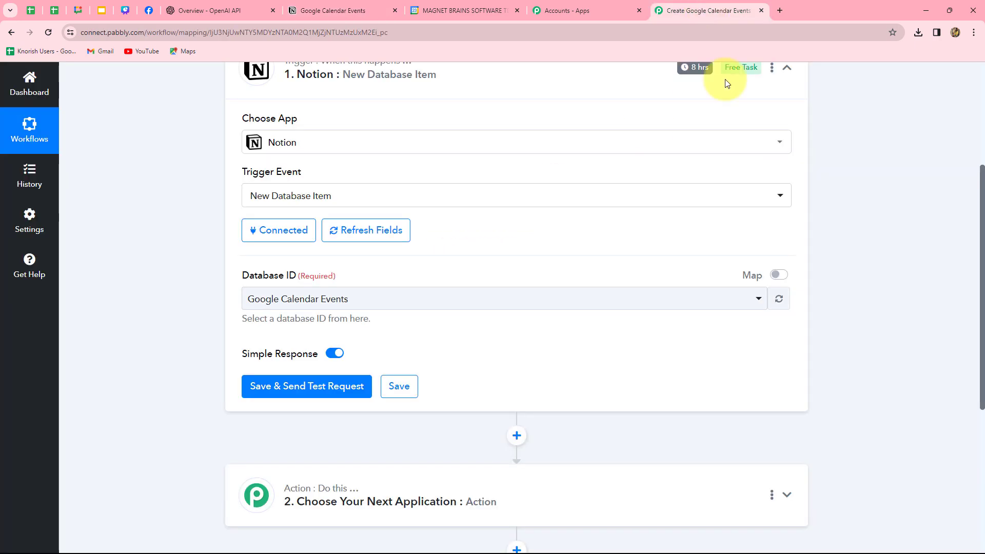
Step: Save the Notion trigger with a test request and examine the meeting title and date in the received response
scroll(807, 291, "down", 5)
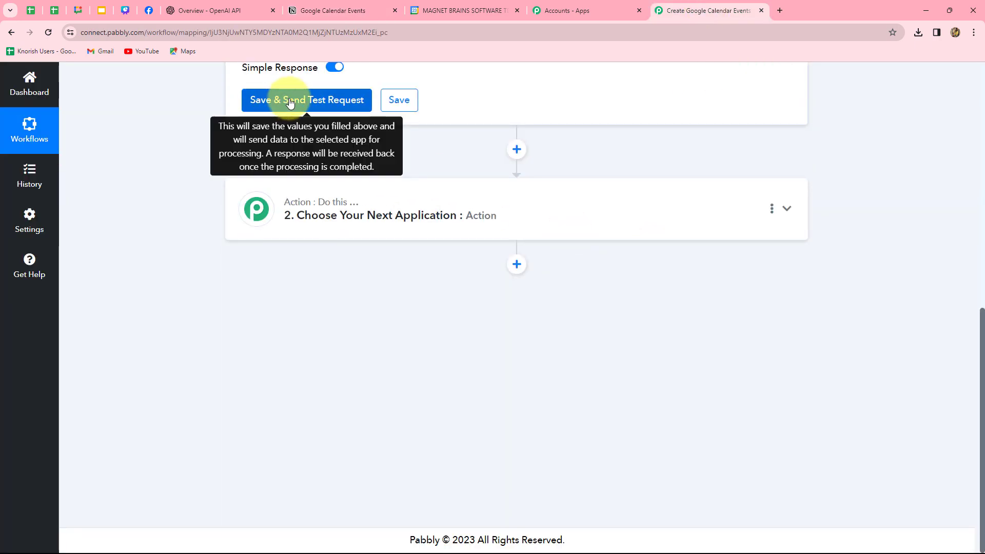
left_click(290, 101)
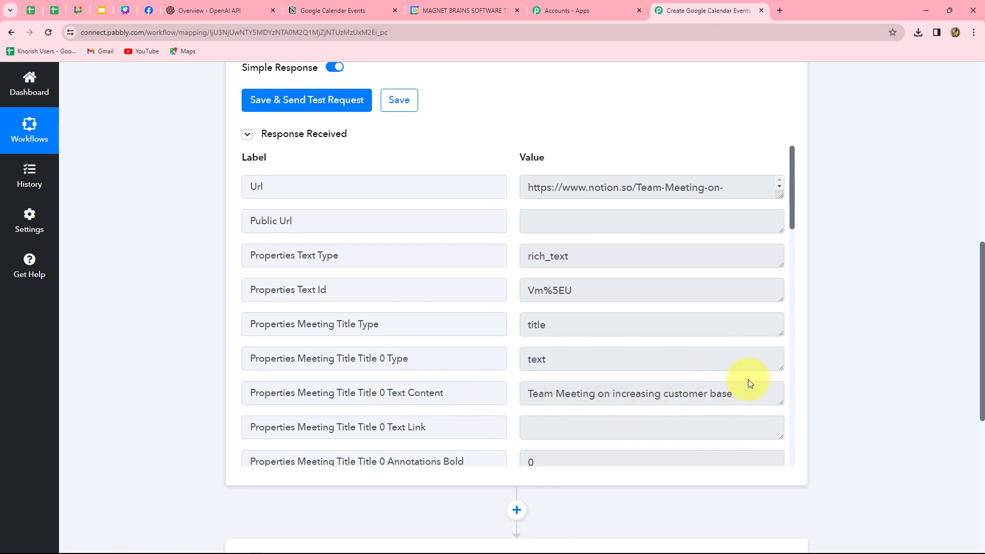
scroll(749, 380, "down", 12)
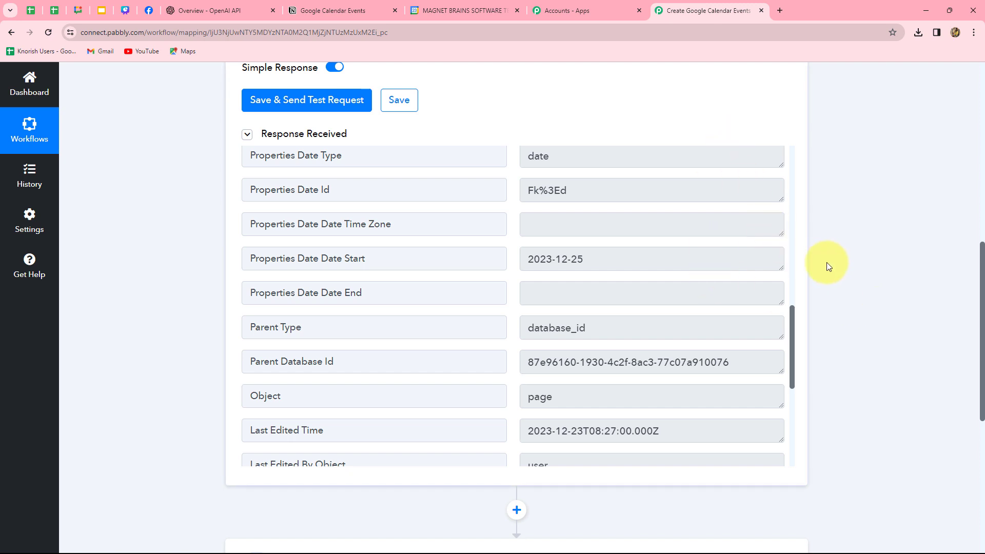
scroll(657, 227, "down", 5)
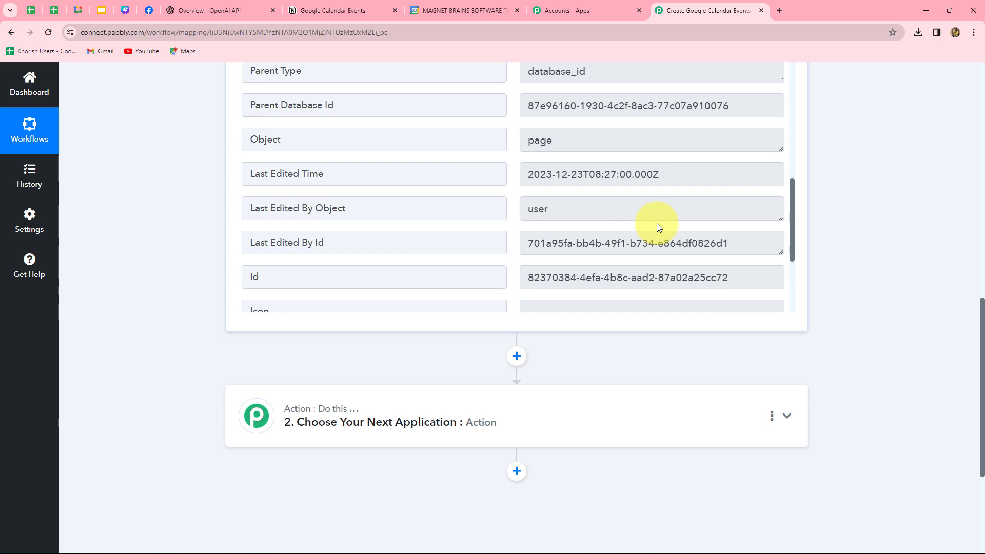
scroll(657, 223, "down", 7)
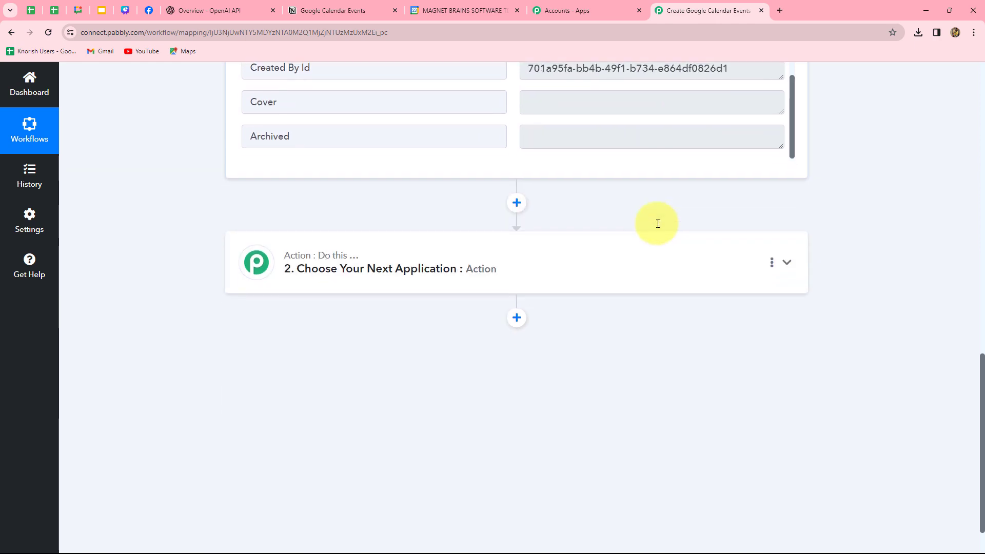
scroll(658, 223, "up", 10)
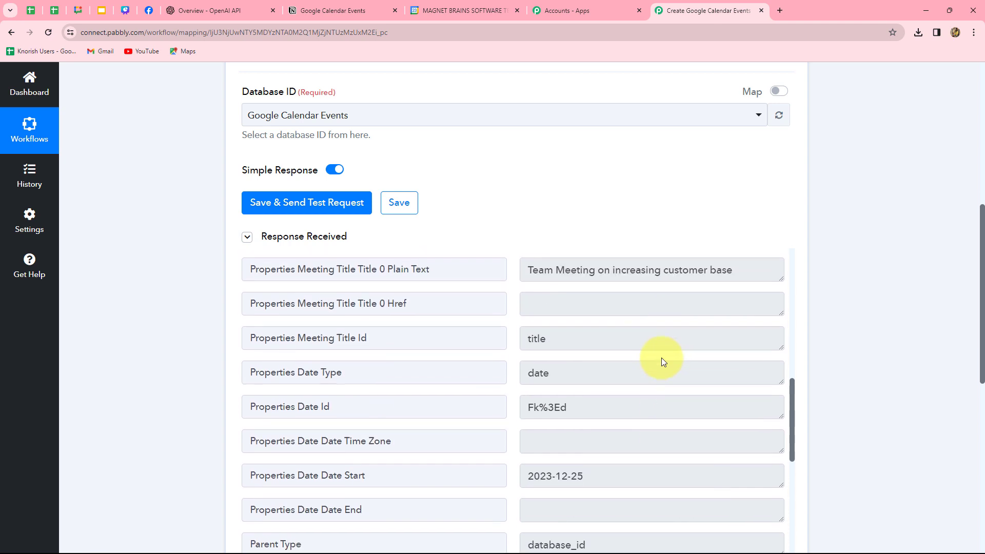
scroll(662, 360, "up", 2)
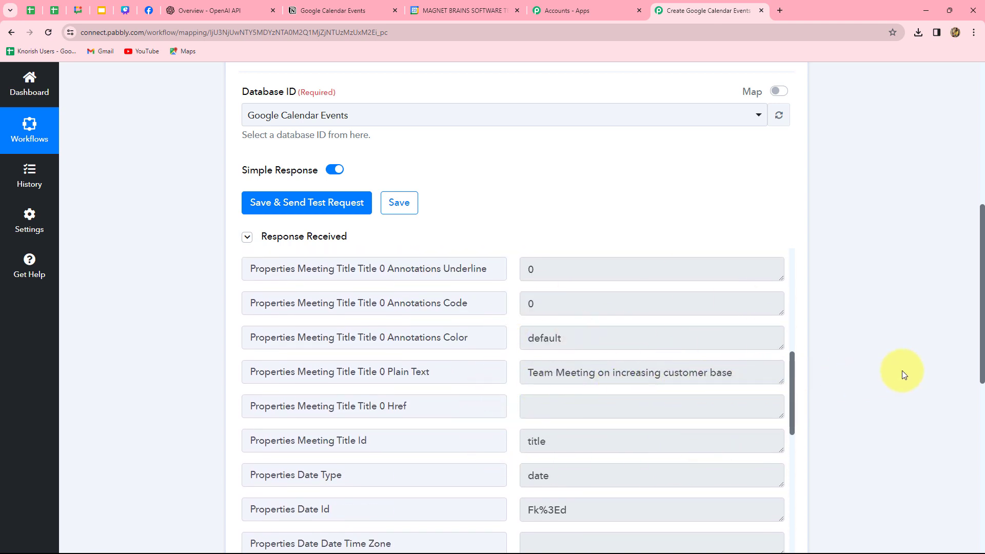
scroll(902, 371, "down", 6)
scroll(401, 276, "down", 2)
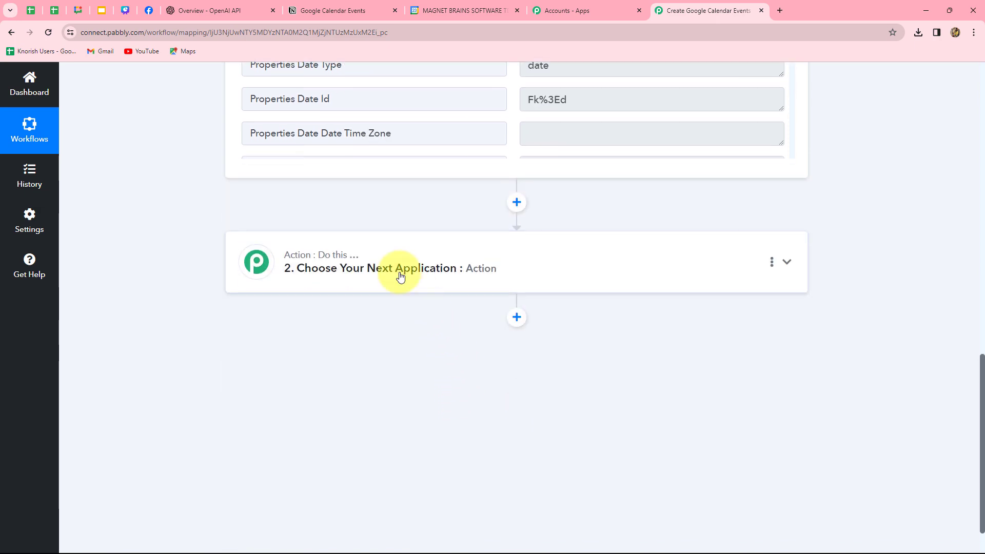
Step: Set OpenAI (ChatGPT, DALL-E) as the action application with Generate Content as the action event
left_click(430, 289)
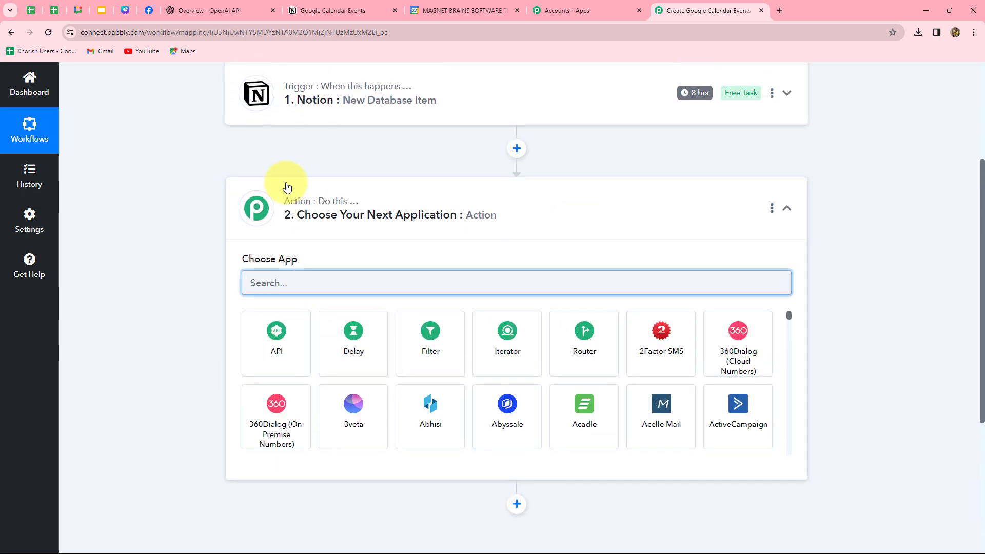
type("Ope")
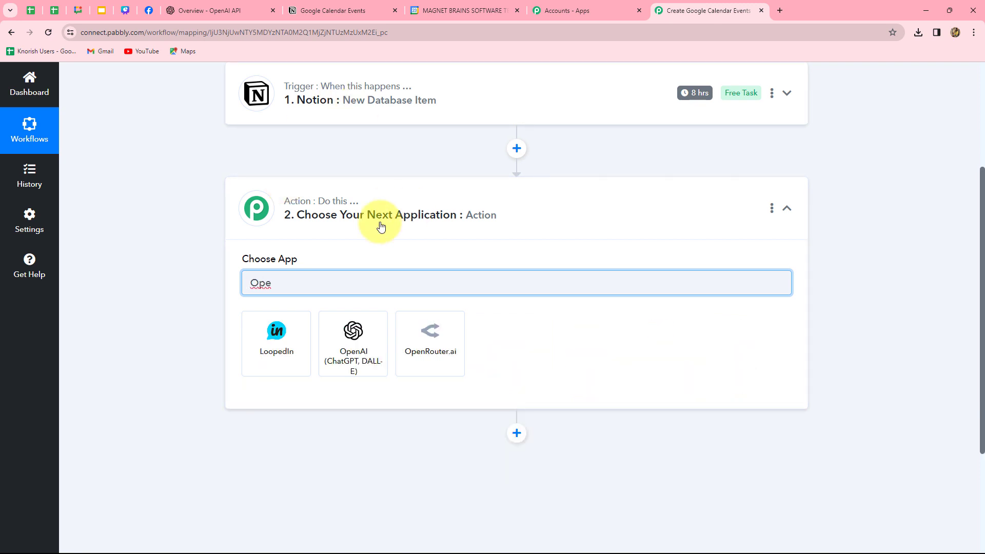
left_click(331, 329)
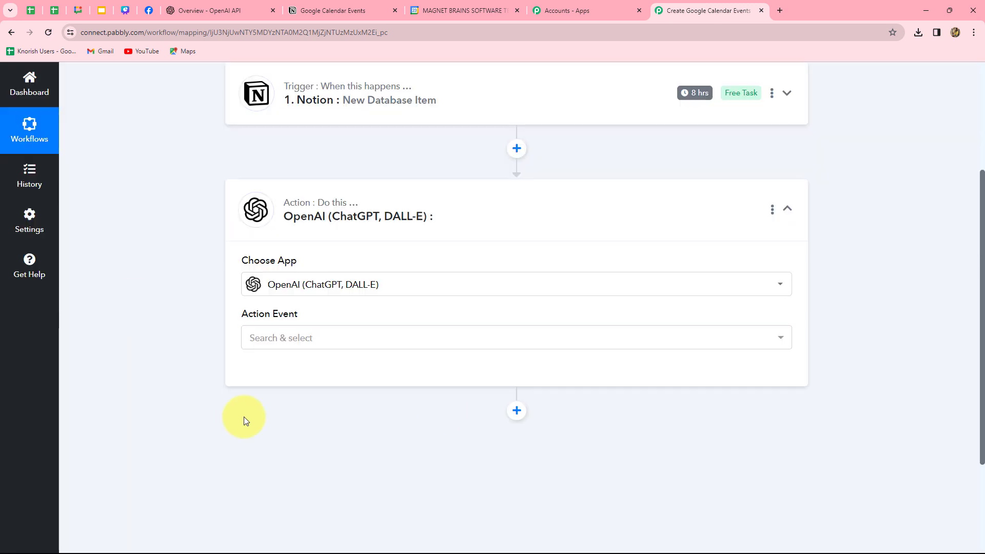
left_click(322, 341)
left_click(330, 229)
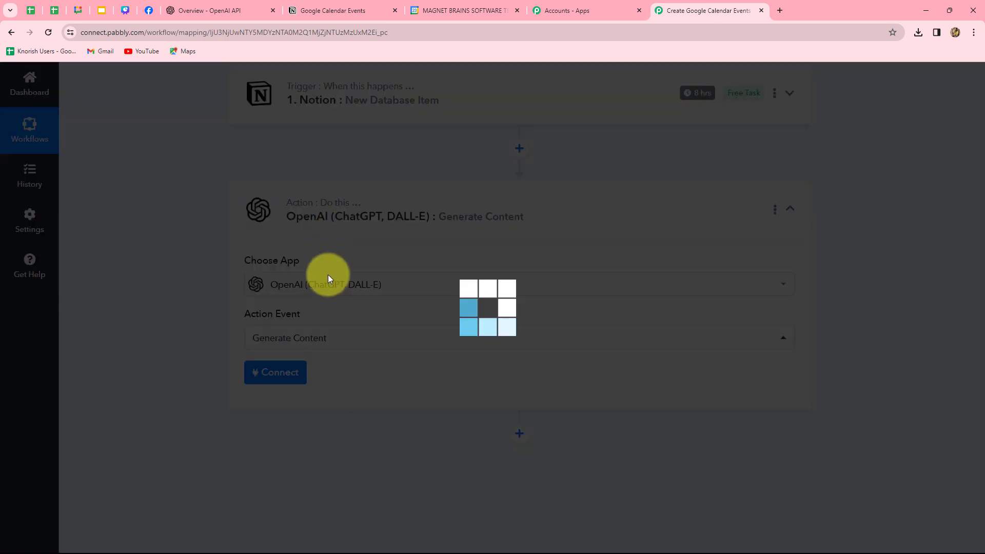
Step: Connect the OpenAI action using the existing connection OpenAI (ChatGPT, DALL-E) #3
left_click(276, 371)
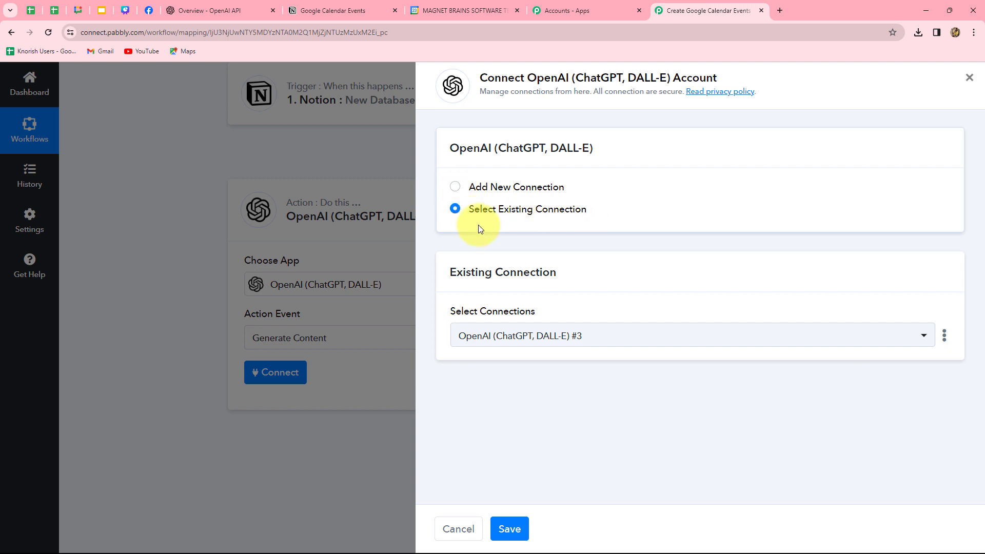
left_click(455, 188)
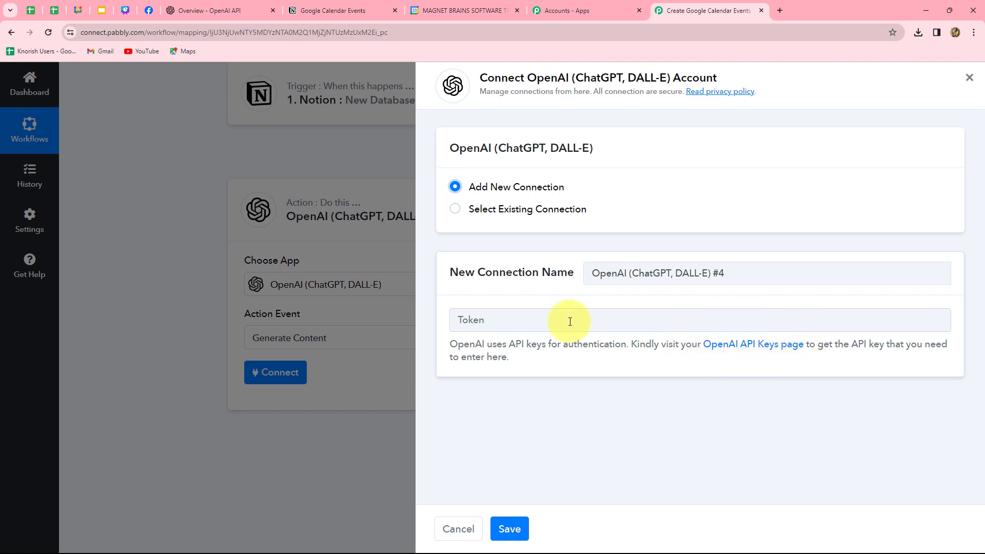
left_click(454, 211)
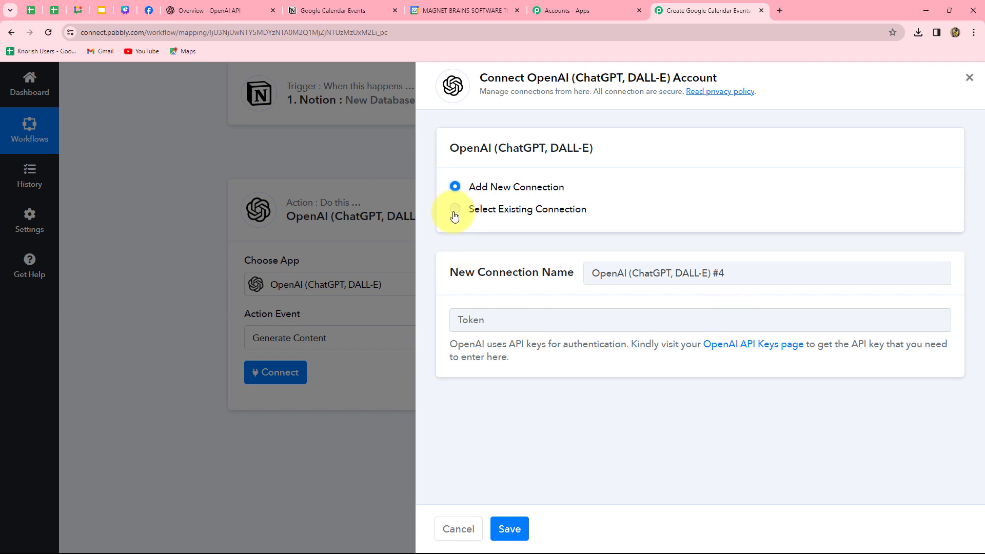
left_click(511, 531)
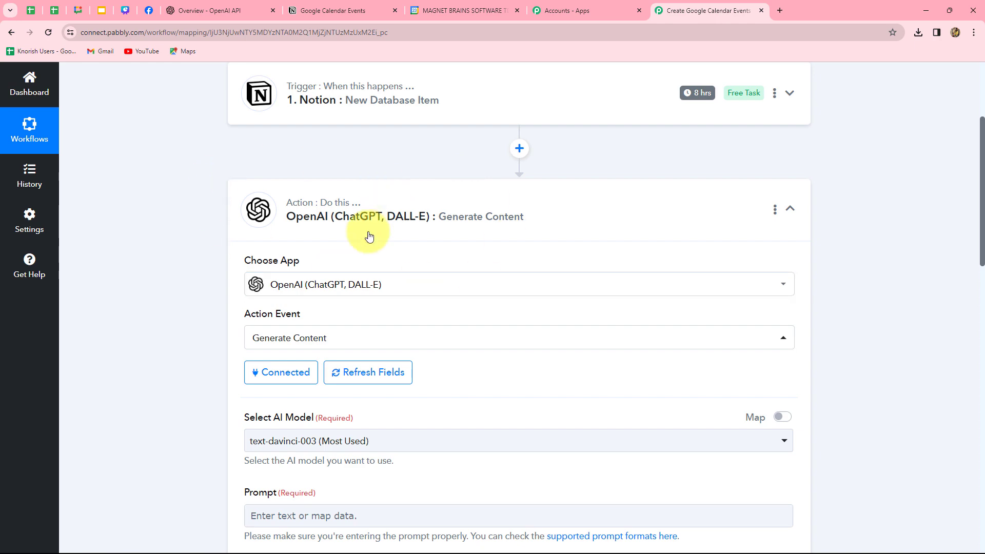
Step: Review the Generate Content fields and select text-davinci-003 (Most Used) as the AI model
scroll(867, 313, "down", 5)
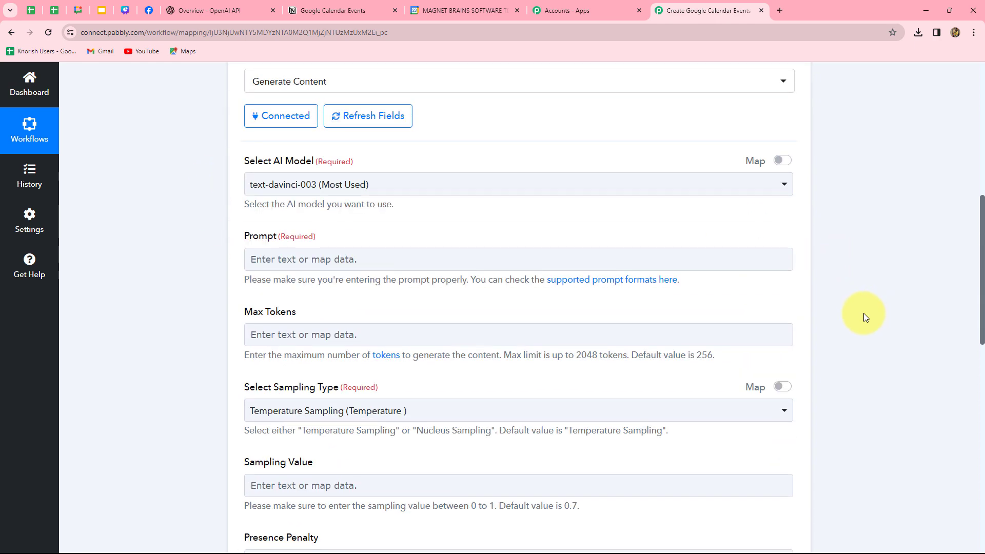
scroll(512, 292, "down", 6)
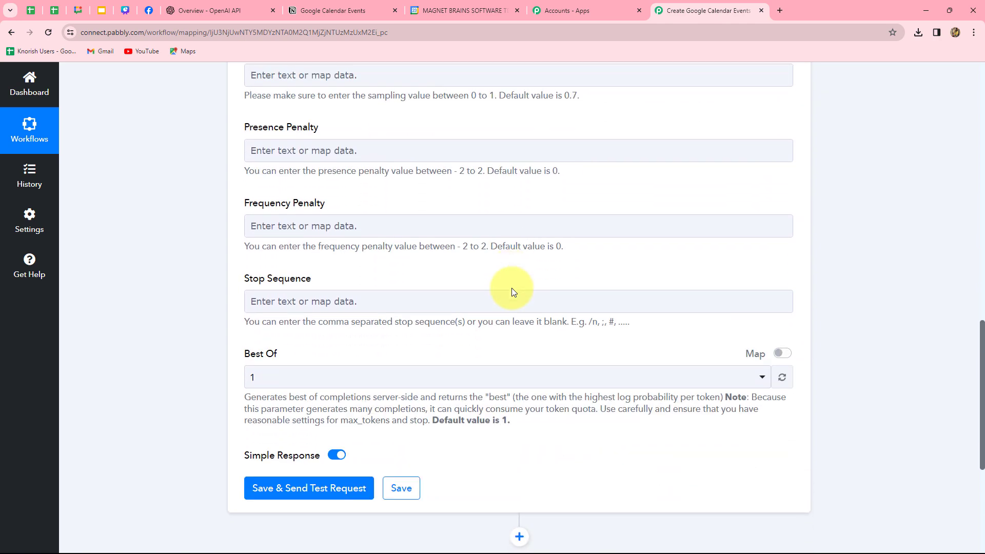
scroll(512, 288, "up", 6)
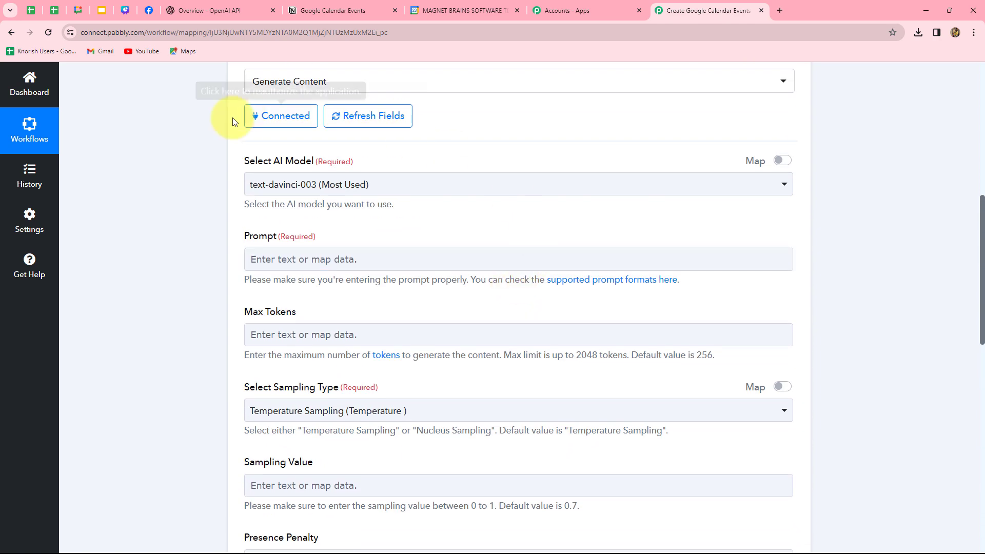
left_click(402, 187)
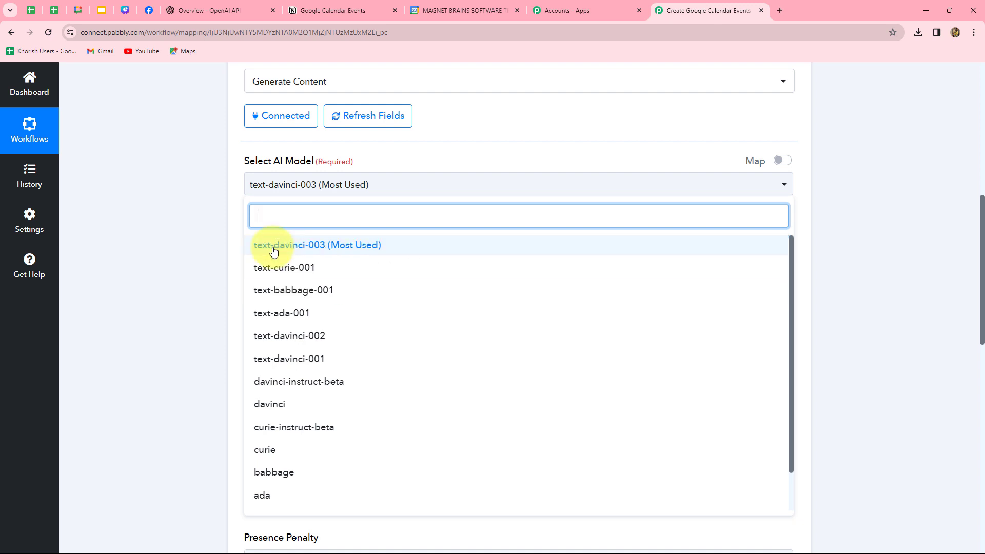
left_click(332, 253)
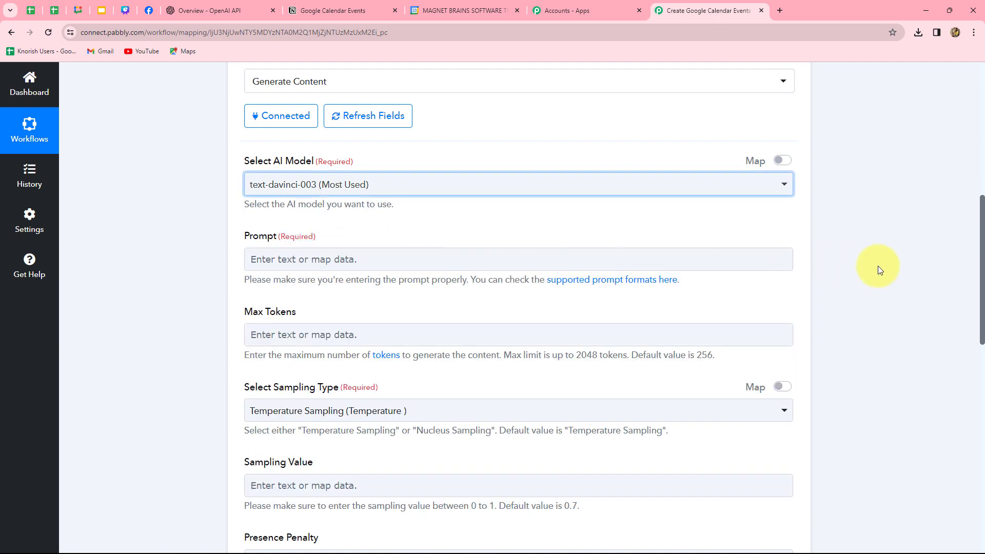
Step: Enter the prompt "Generate meeting agenda for:" followed by the mapped Properties Meeting Title Title 0 Text Content value from the Notion trigger
scroll(403, 140, "down", 1)
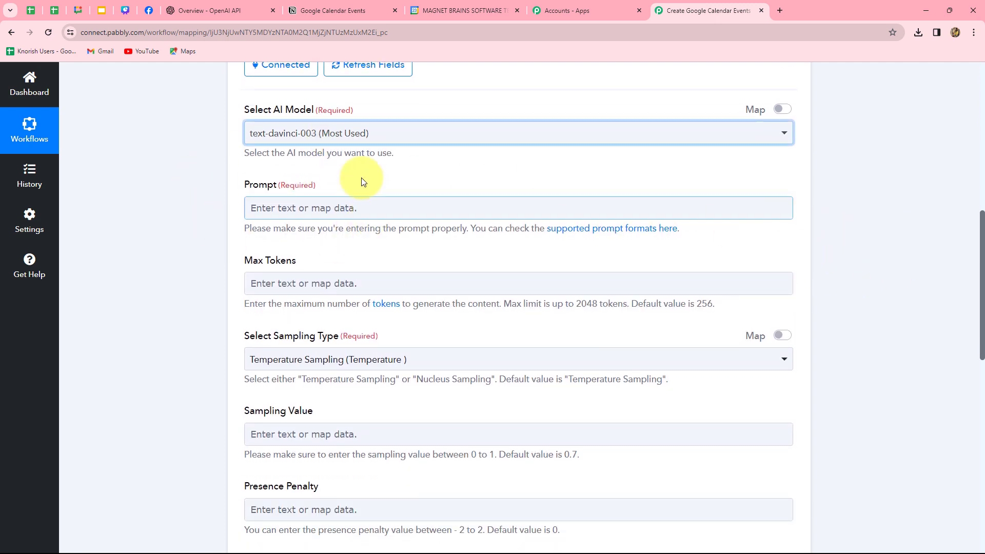
left_click(344, 214)
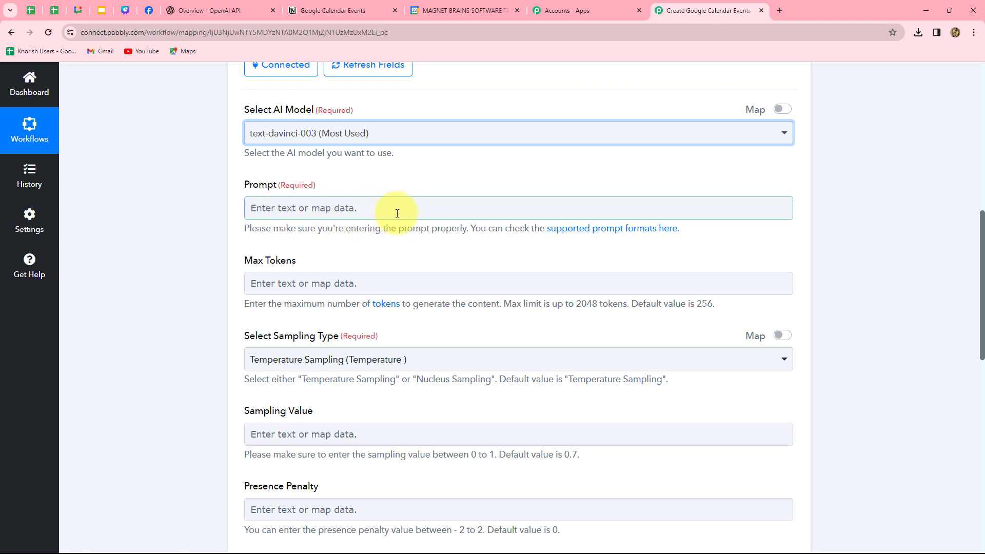
left_click(283, 208)
type("Generate meeting agenda for:")
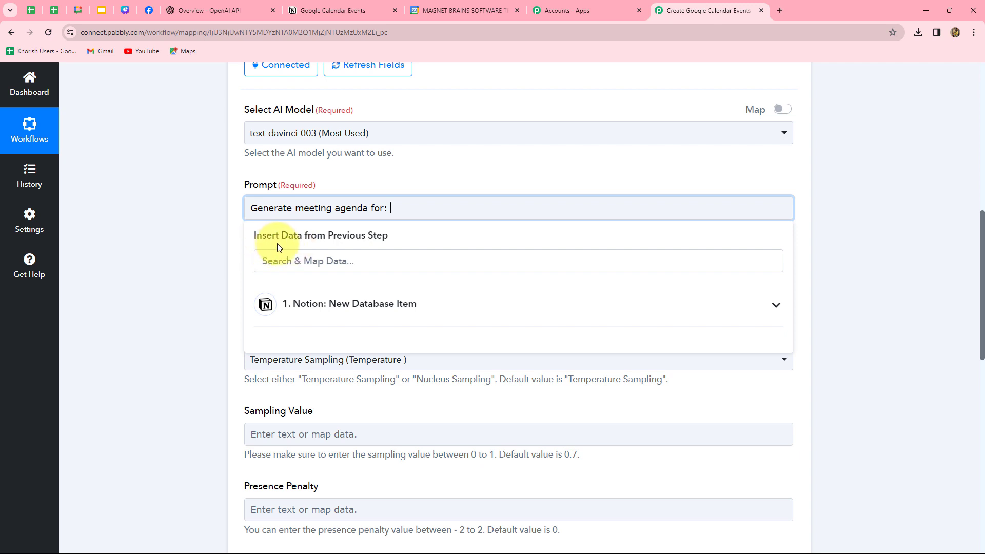
left_click(359, 306)
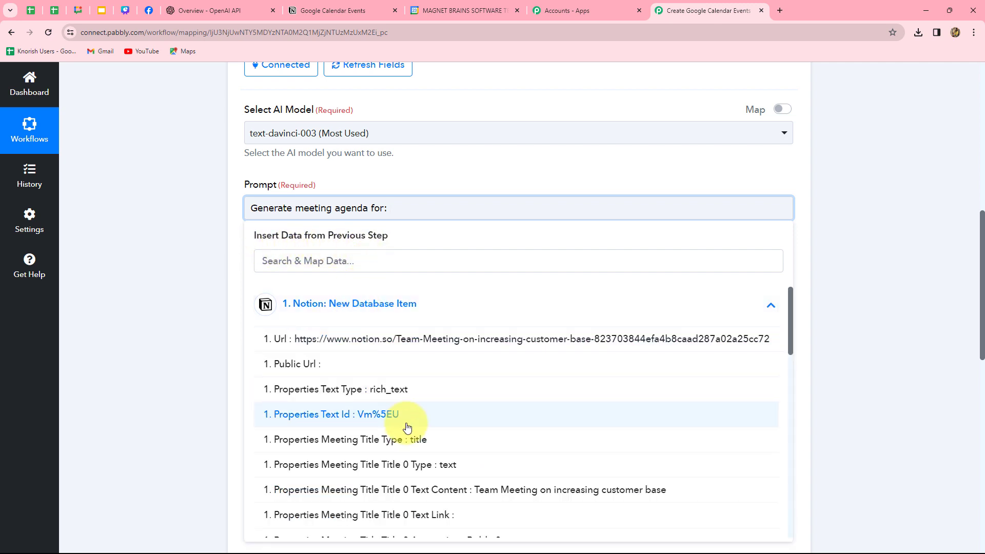
scroll(410, 400, "down", 4)
scroll(493, 344, "up", 1)
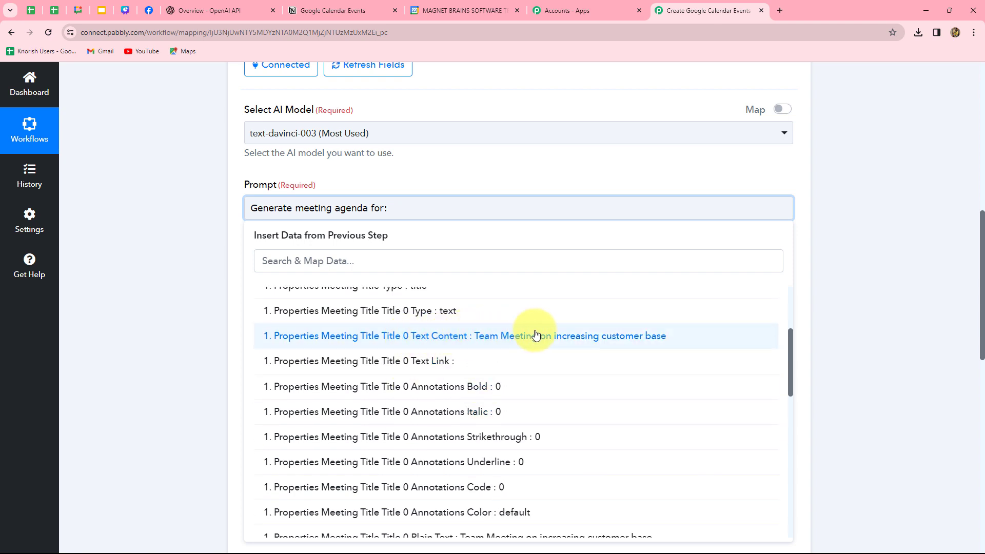
left_click(619, 338)
left_click(871, 279)
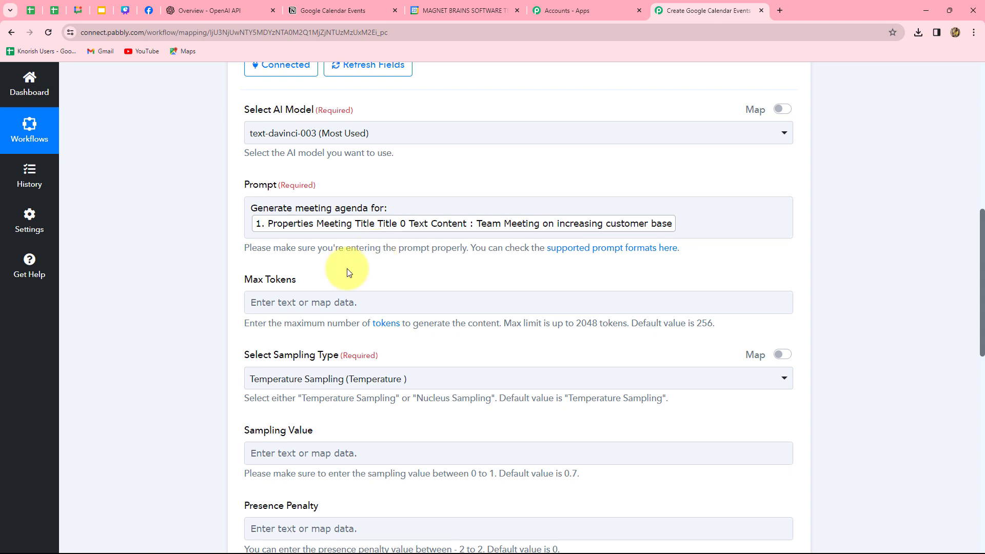
Step: Set Max Tokens for the OpenAI Generate Content action to 70
scroll(348, 272, "down", 2)
left_click(254, 200)
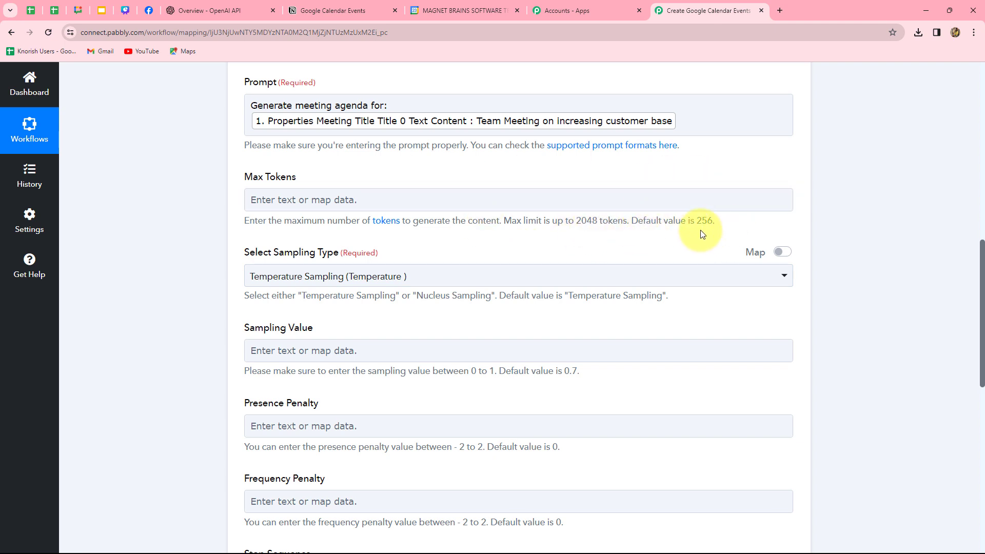
left_click(534, 200)
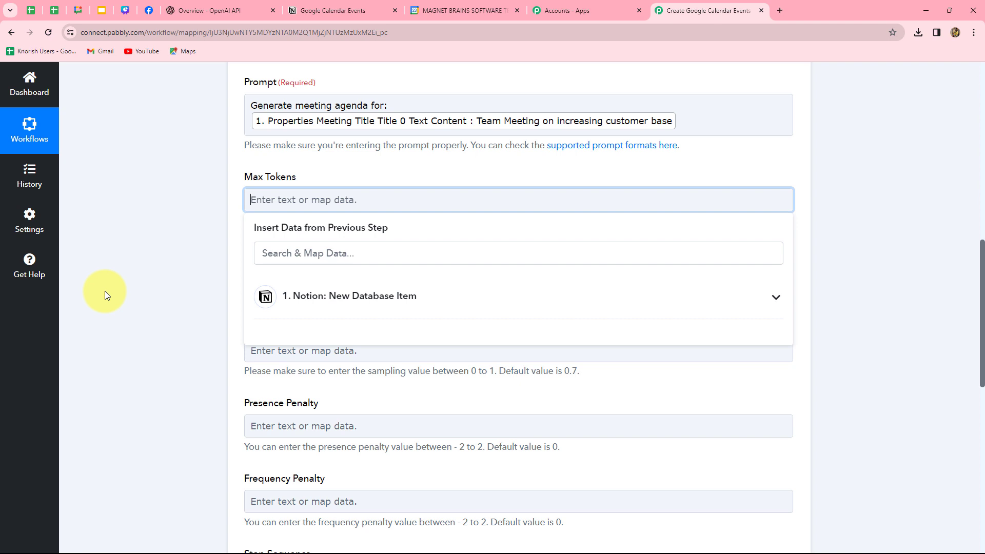
type("70")
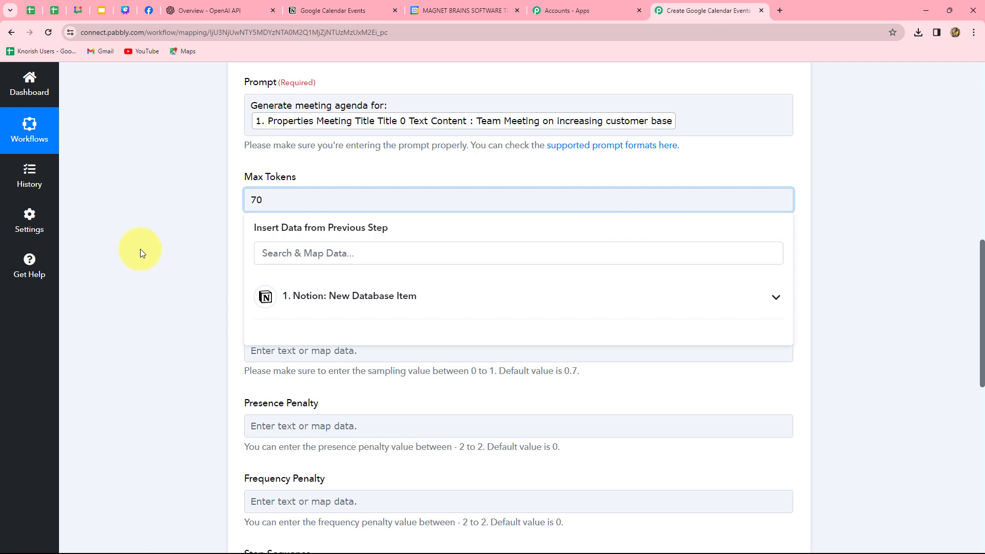
left_click(166, 237)
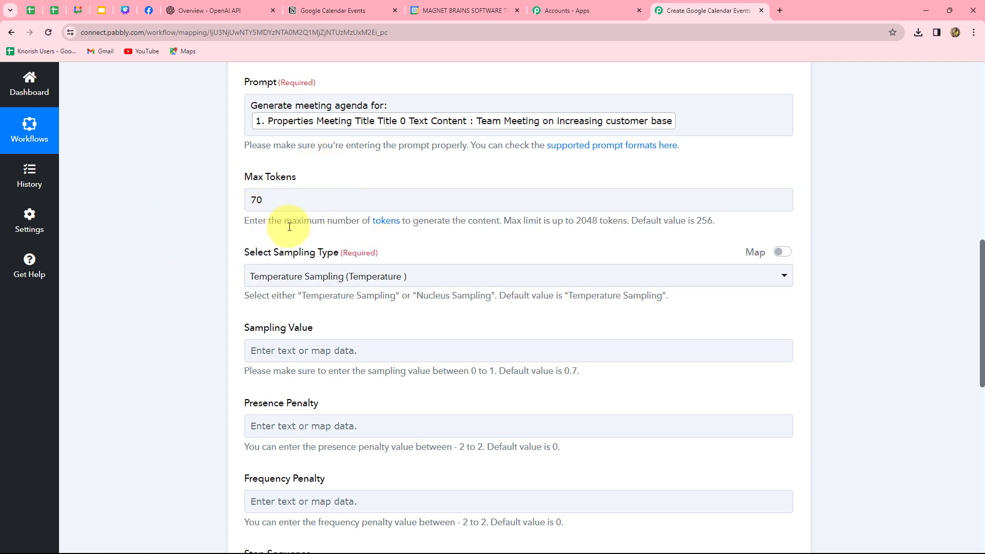
Step: Check the available sampling types and set the Sampling Value to 0.7
scroll(286, 223, "down", 3)
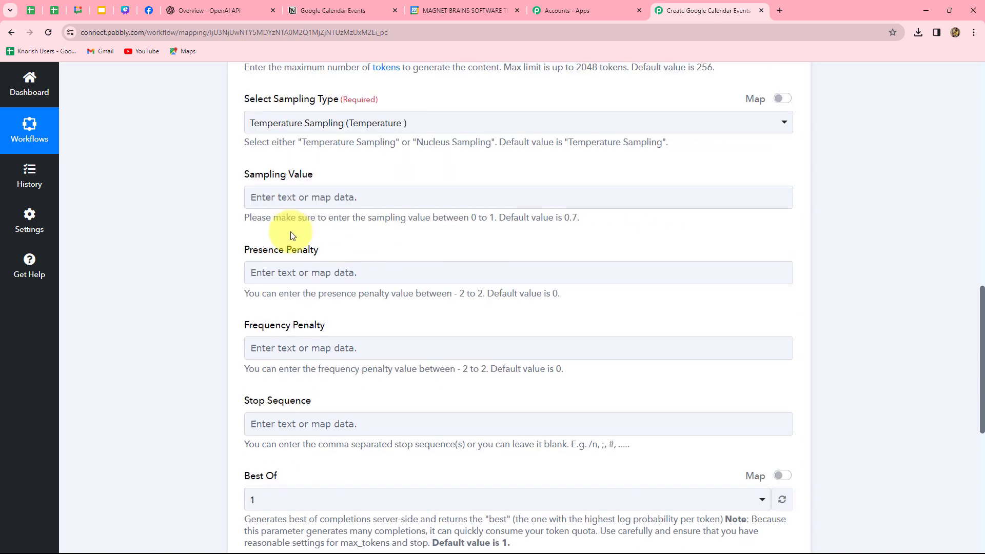
left_click(451, 125)
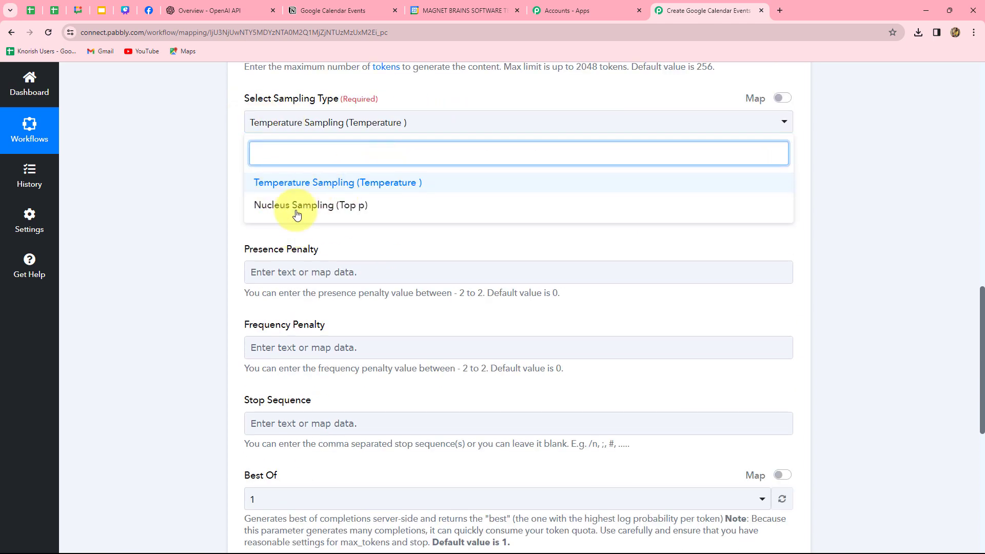
left_click(176, 213)
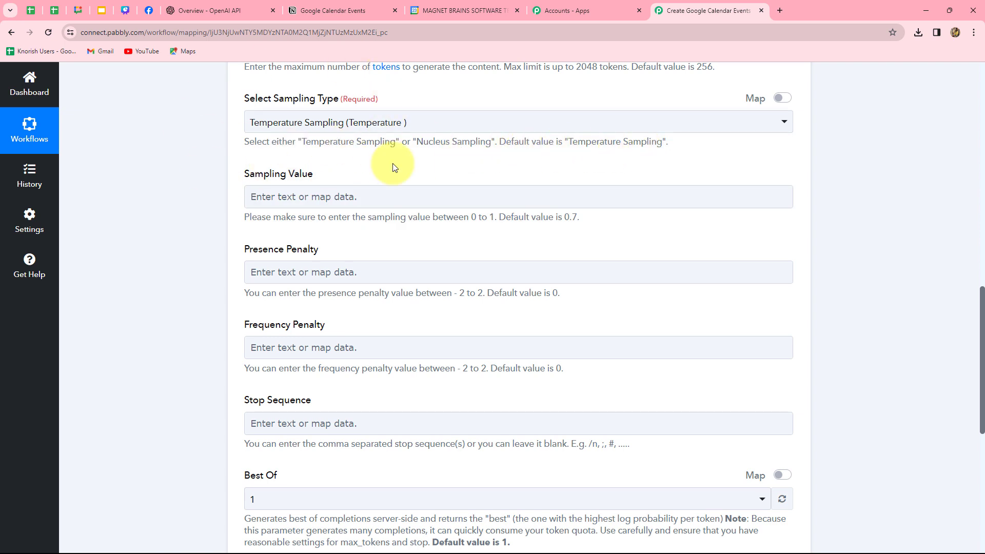
left_click(272, 196)
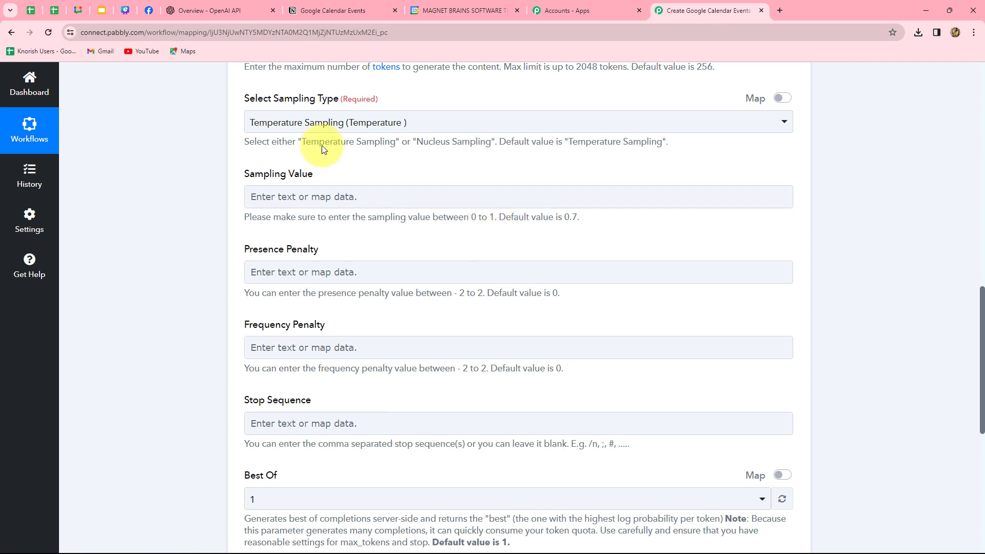
left_click(275, 196)
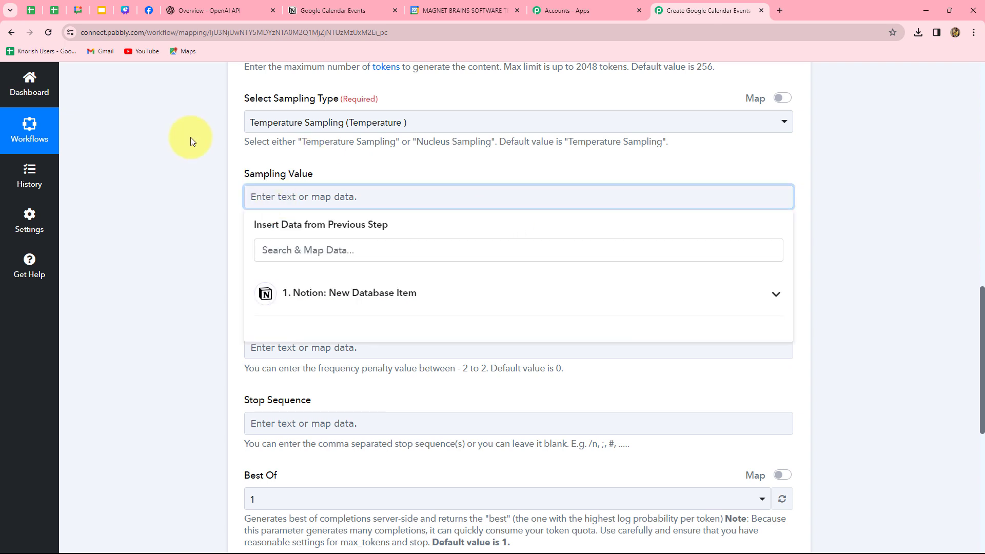
type("0.7")
left_click(183, 171)
Step: Set both the Presence Penalty and the Frequency Penalty to 0
scroll(183, 175, "down", 2)
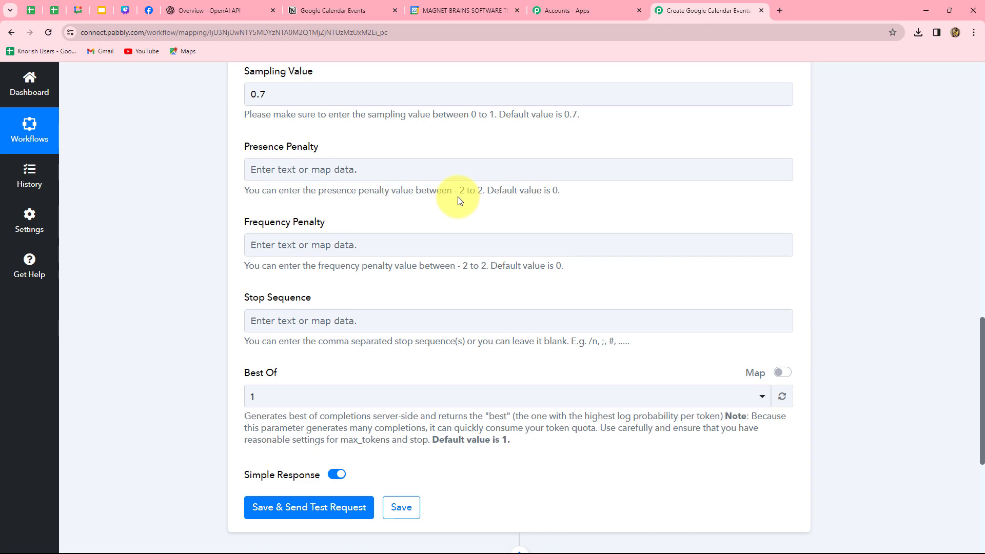
left_click(445, 174)
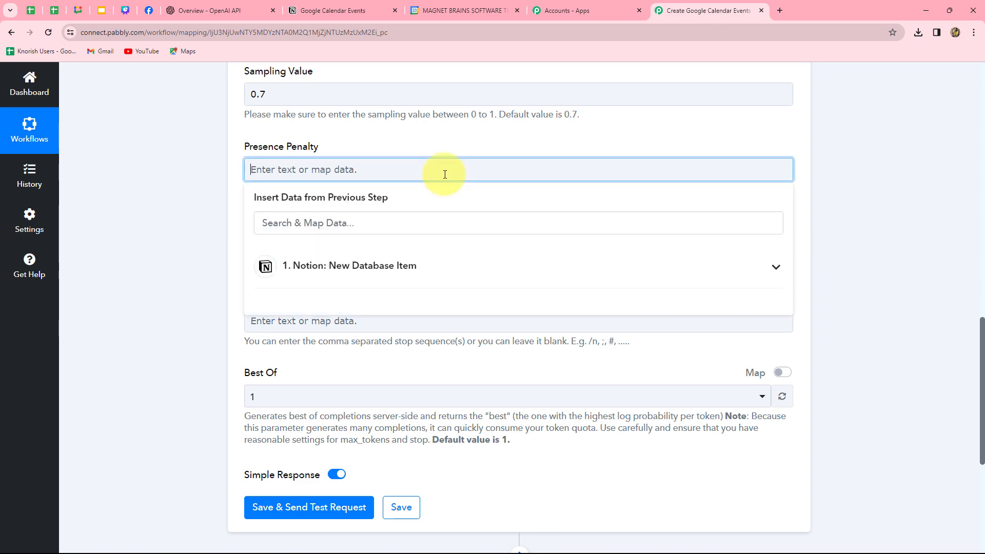
type("0")
left_click(183, 220)
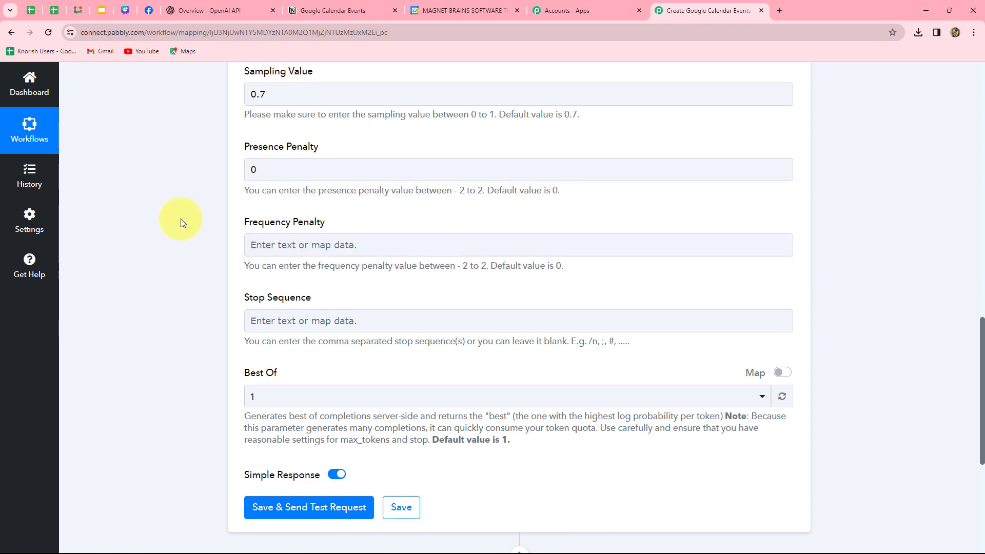
scroll(199, 227, "down", 2)
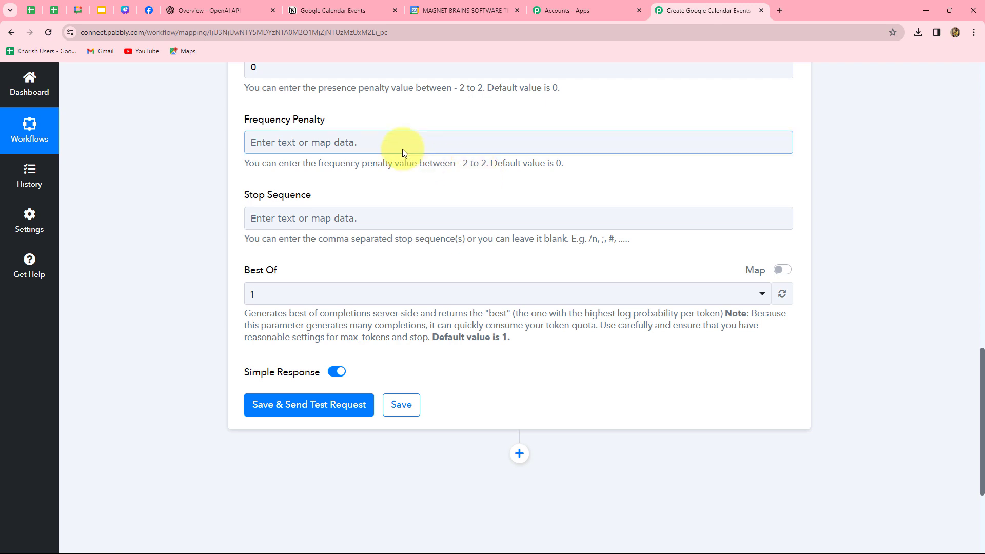
left_click(392, 140)
type("0-")
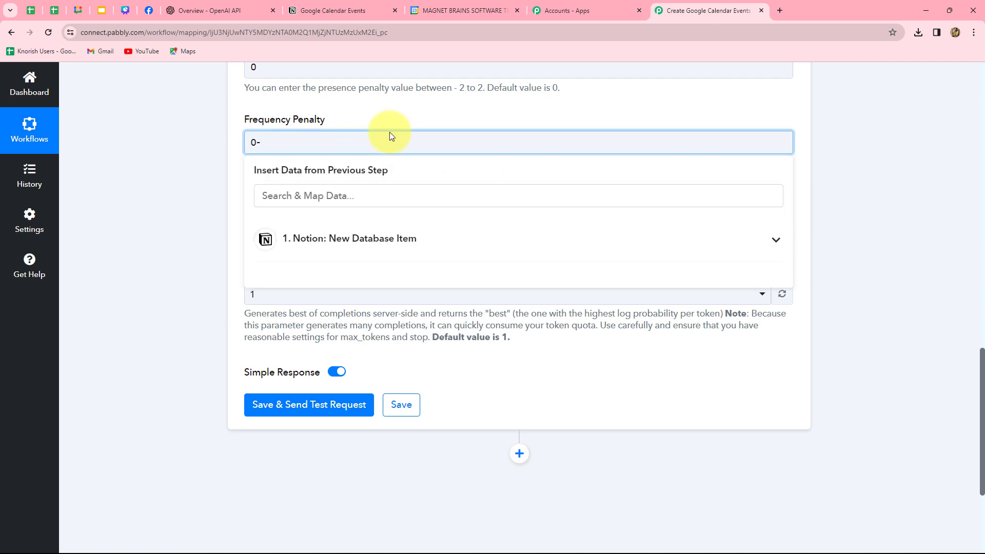
left_click(165, 205)
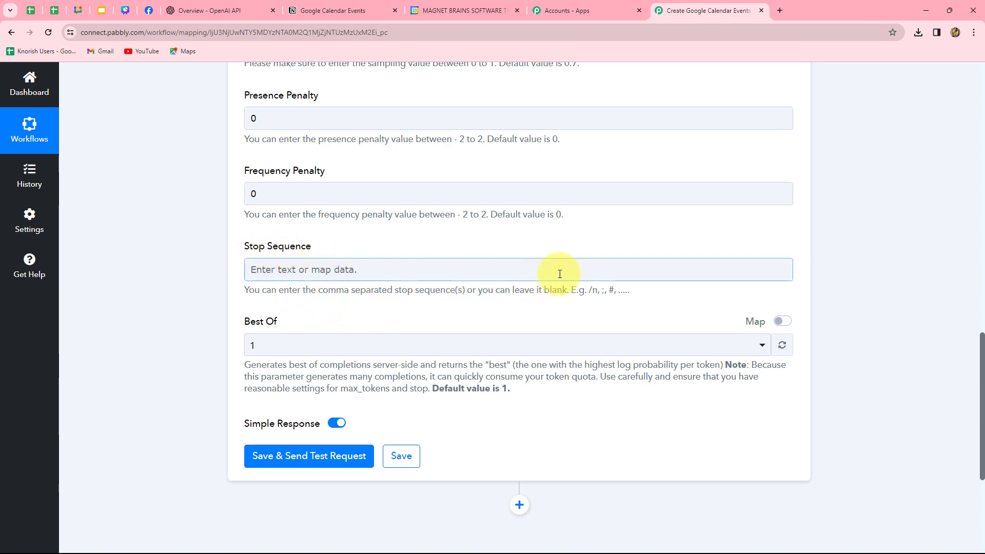
Step: Check over the completed OpenAI fields, save the action and send a test request
scroll(559, 274, "down", 2)
scroll(559, 275, "up", 6)
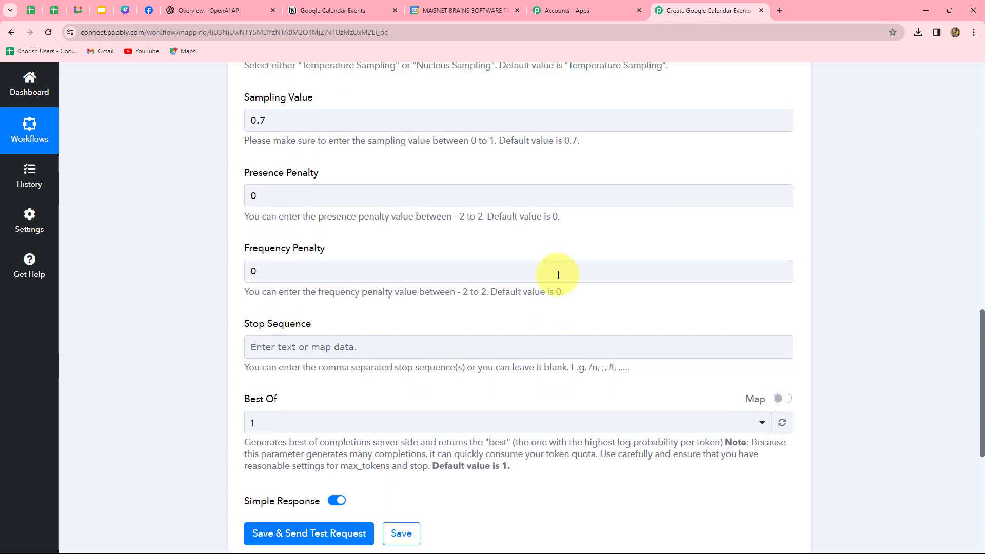
scroll(559, 275, "down", 6)
left_click(305, 364)
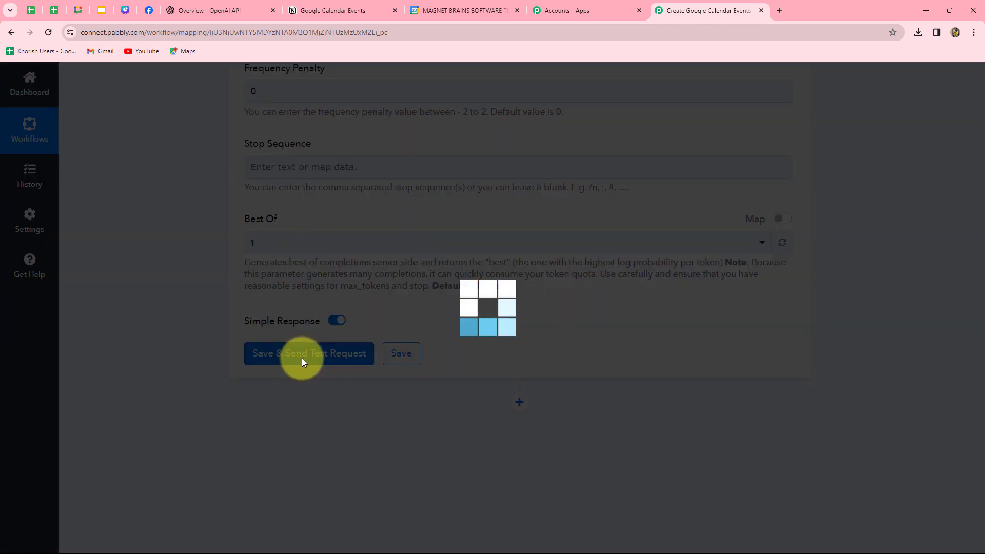
Step: Enlarge the Choices 0 Text value in the received response and read through the generated meeting agenda
scroll(953, 331, "down", 5)
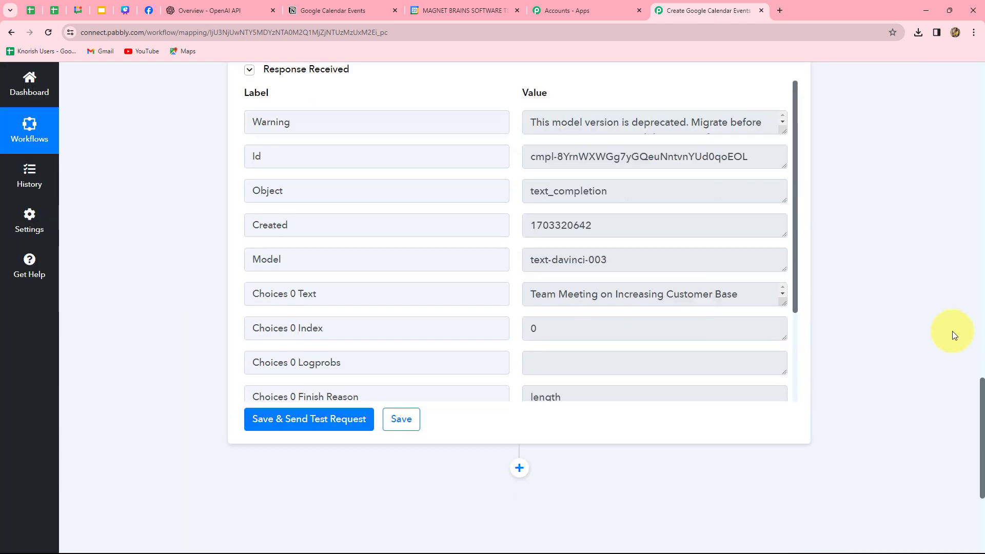
left_click_drag(779, 288, 796, 448)
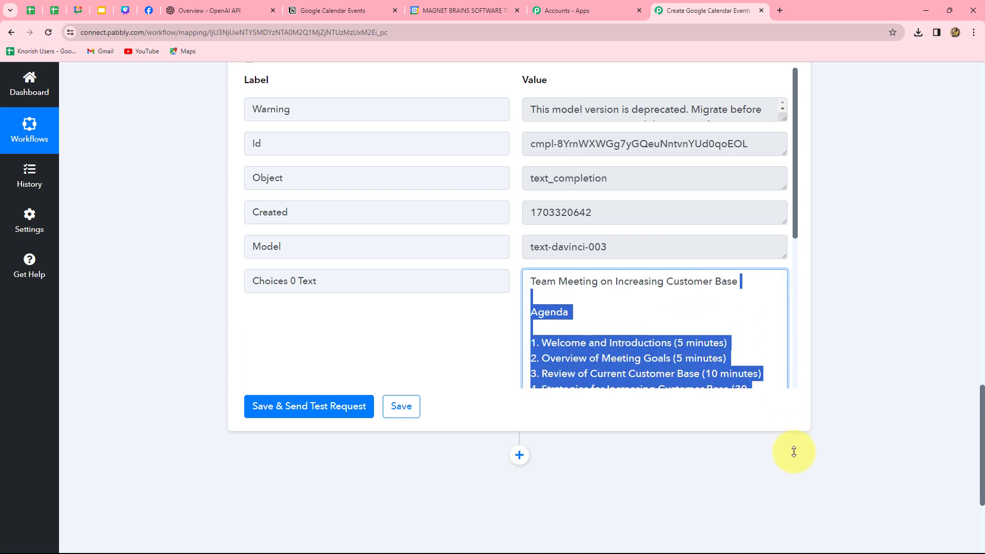
left_click(647, 306)
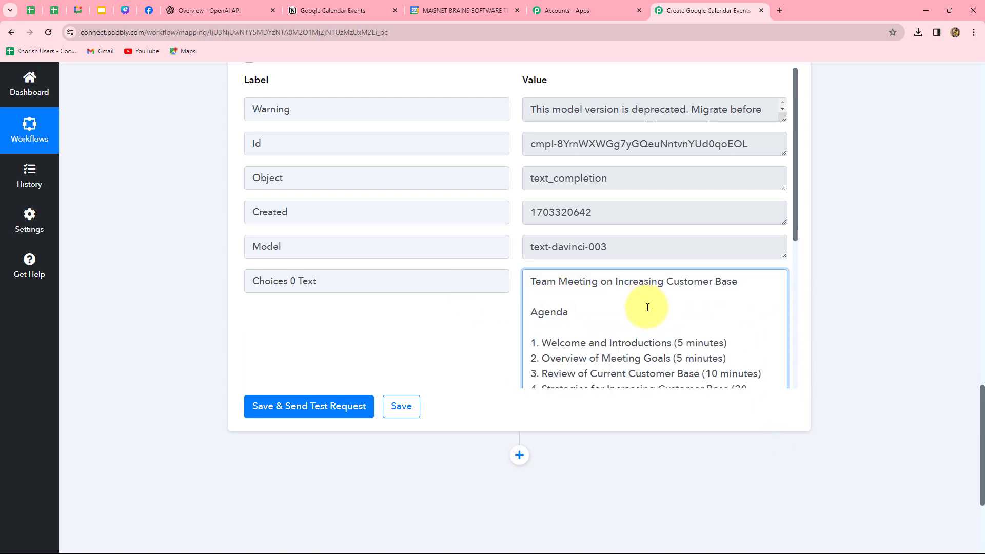
scroll(651, 307, "down", 1)
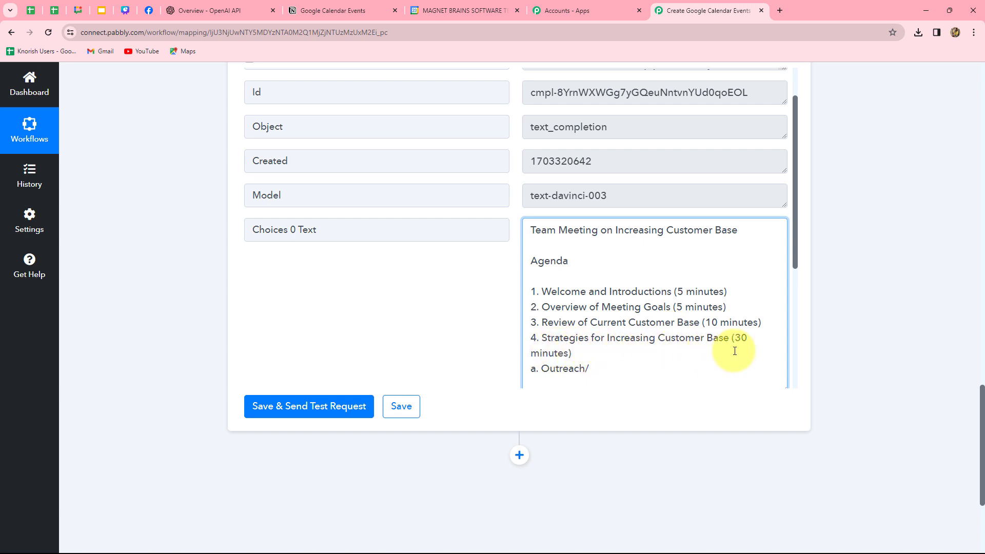
scroll(624, 358, "up", 2)
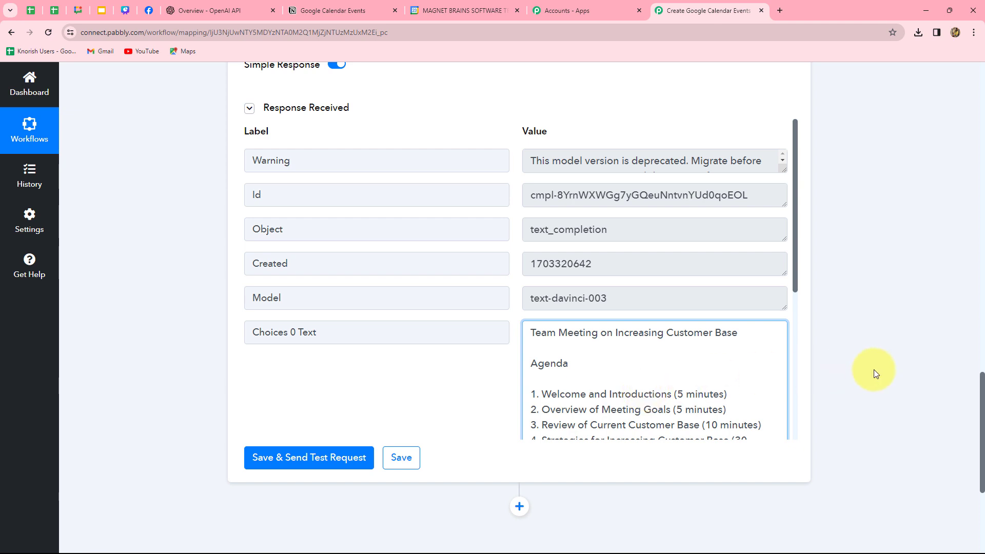
scroll(874, 369, "down", 4)
Step: Add another action step after OpenAI with Google Calendar as the application and Create an Event as the action event
left_click(454, 9)
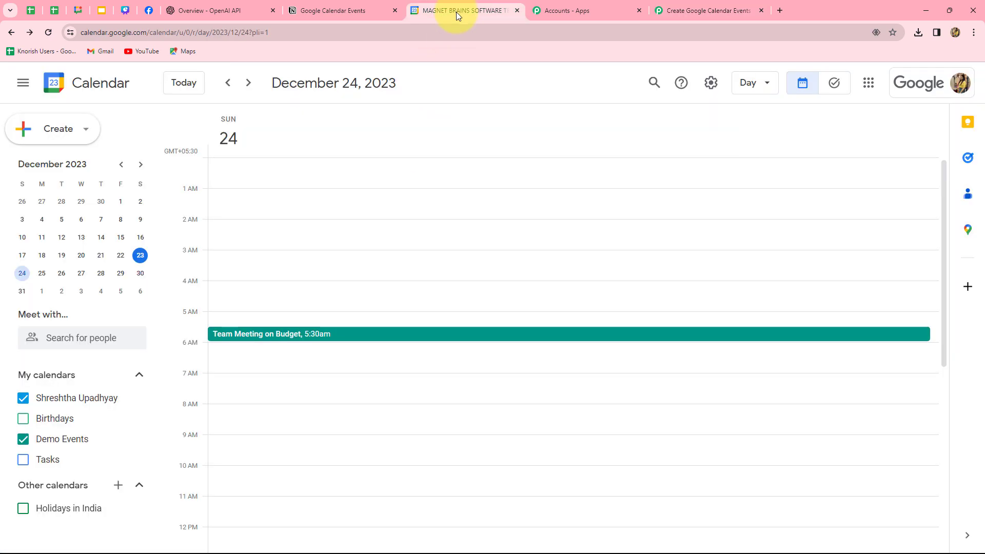
left_click(695, 8)
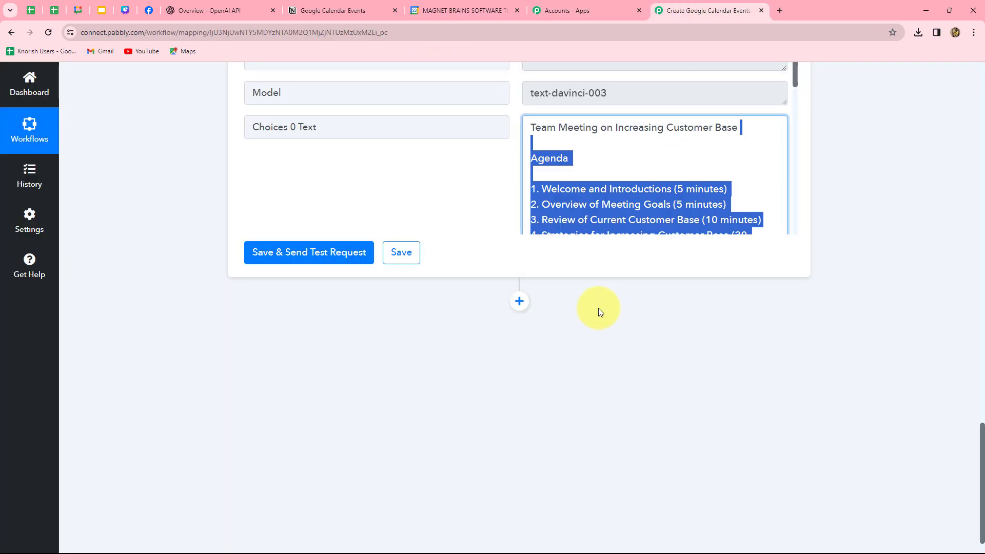
left_click(517, 302)
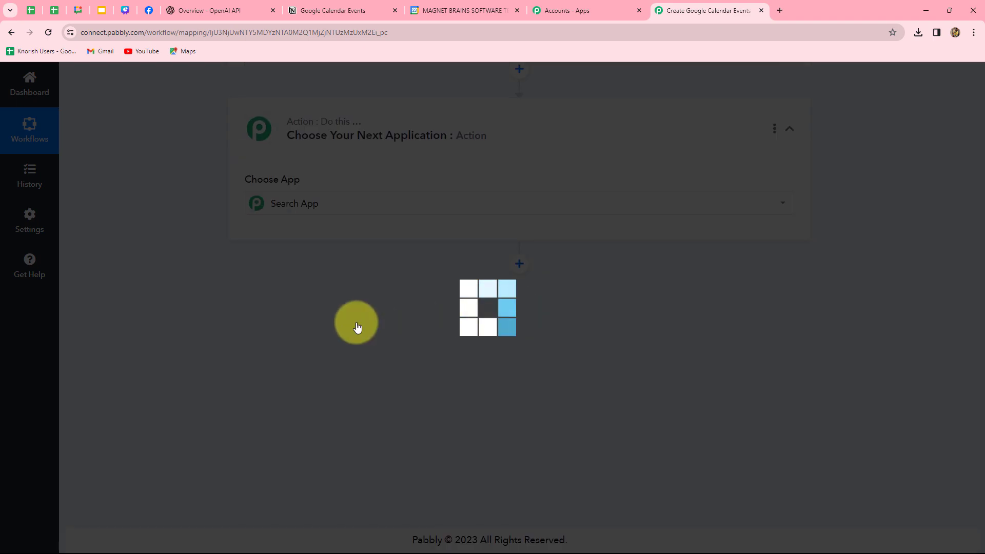
left_click(295, 282)
type("Go")
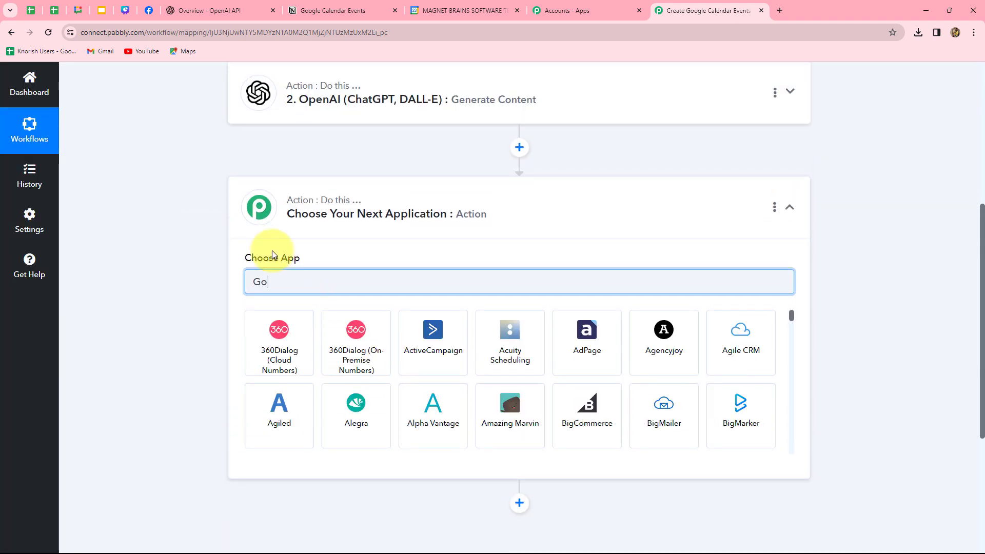
type("ogl")
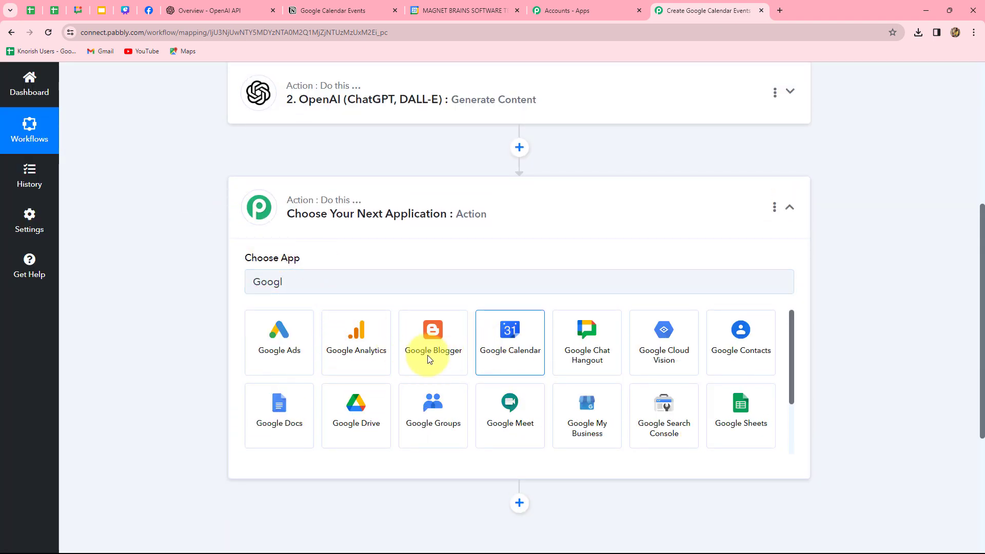
key("Return")
left_click(293, 339)
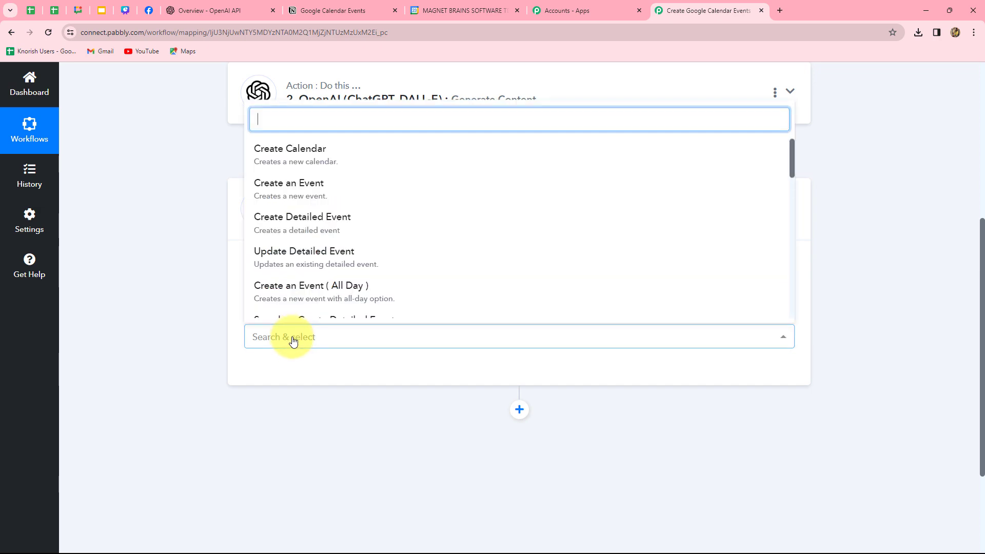
left_click(330, 195)
Step: Connect Google Calendar through a new connection named Google Calendar #7, choosing the Google account and allowing Pabbly Connect Calendar access
left_click(278, 378)
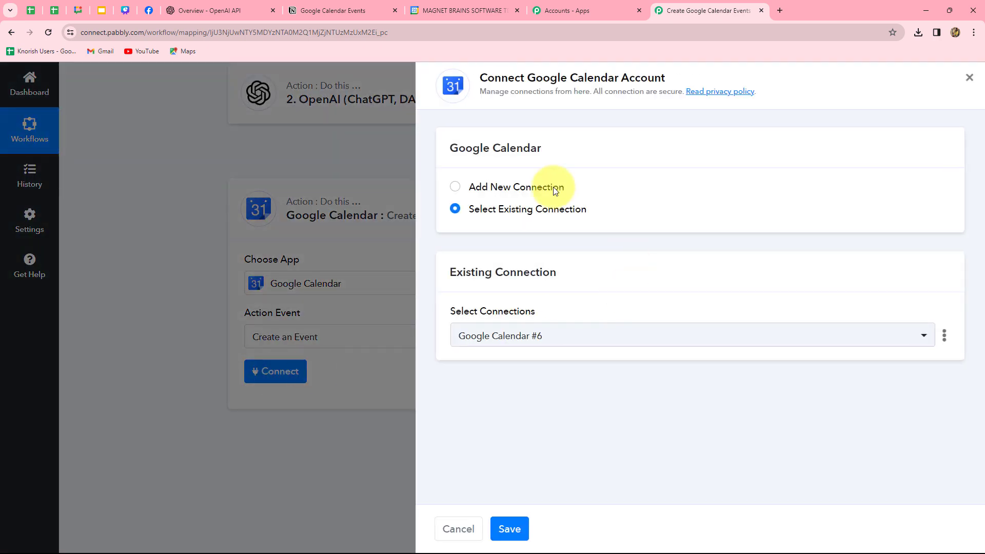
left_click(457, 187)
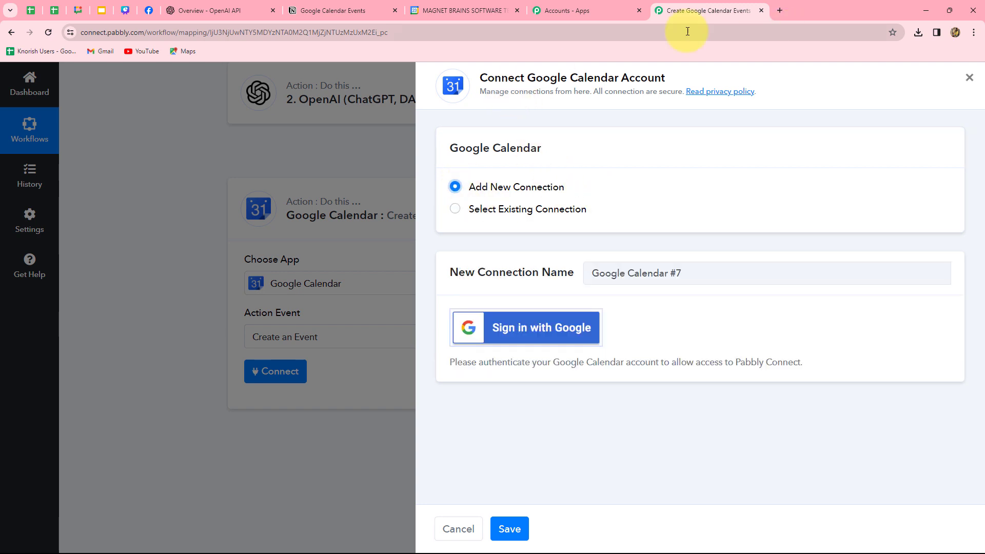
left_click(516, 334)
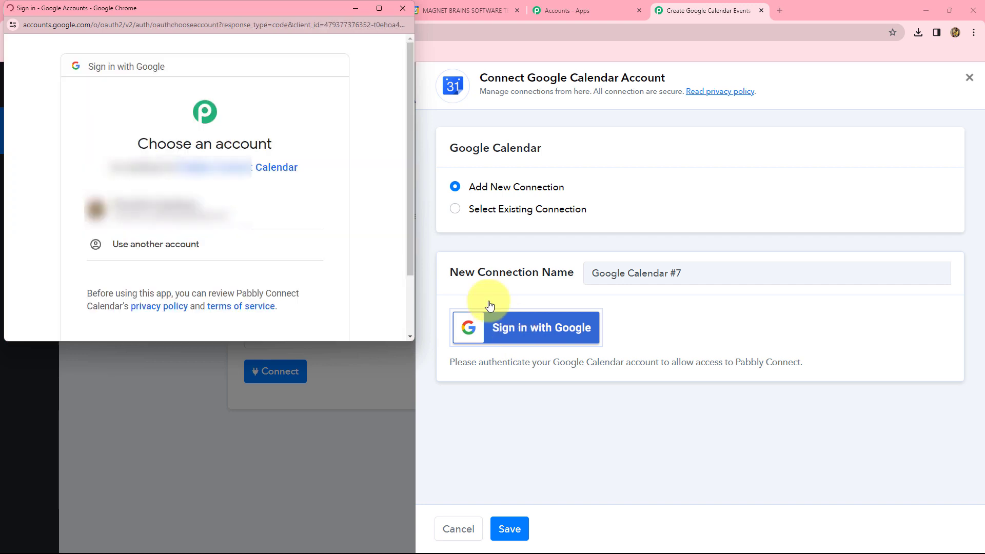
left_click(249, 222)
scroll(287, 267, "down", 3)
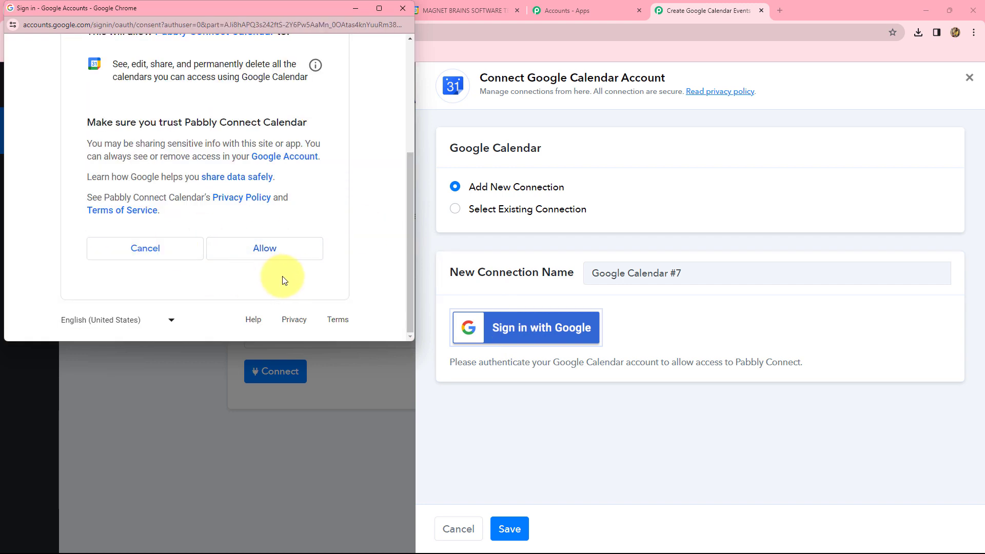
left_click(272, 249)
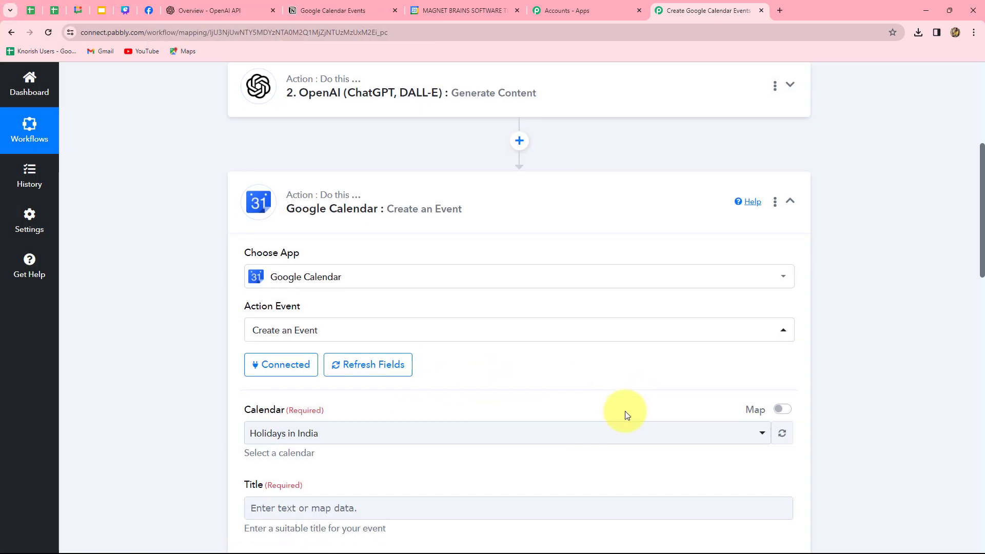
Step: Review the fields of the Google Calendar Create an Event action
scroll(625, 411, "down", 3)
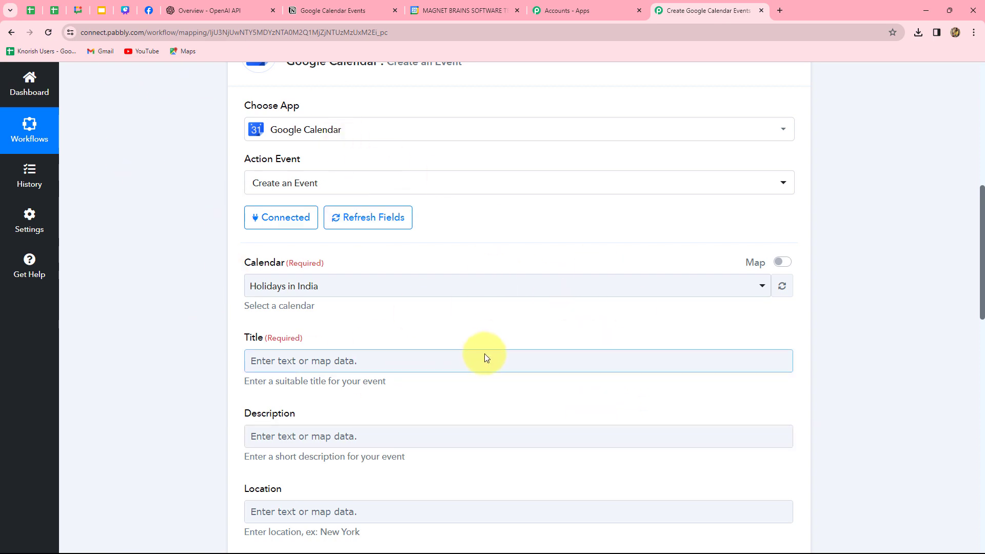
scroll(486, 354, "down", 9)
scroll(485, 355, "up", 11)
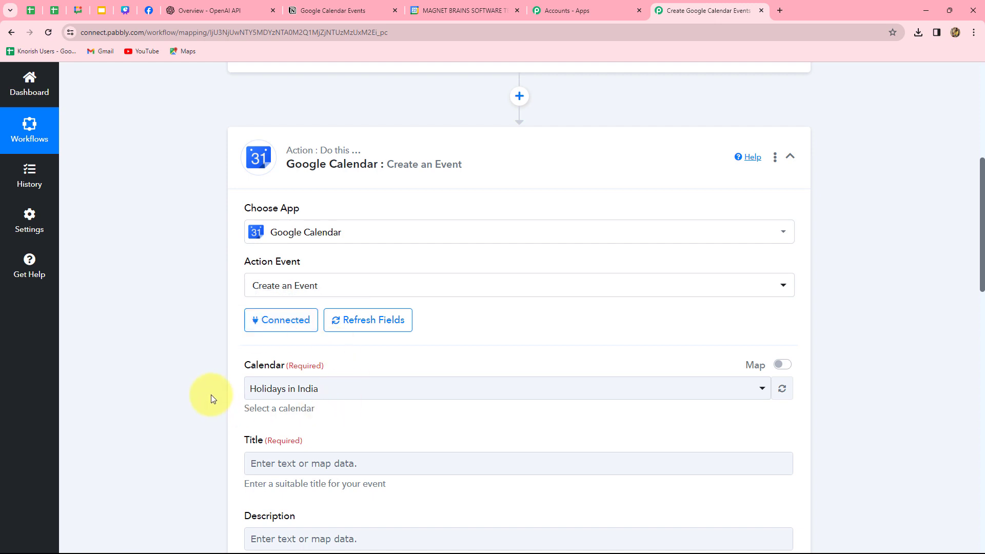
Step: Check the available calendars in Google Calendar, and set the event action's Calendar to Demo Events in the Pabbly Connect workflow
left_click(467, 13)
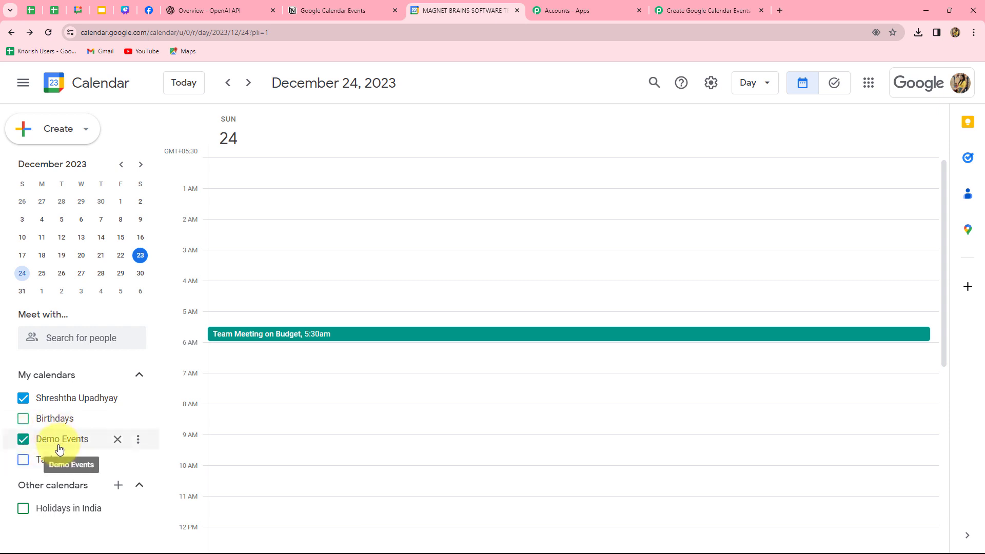
left_click(682, 9)
left_click(287, 388)
scroll(256, 392, "down", 2)
left_click(283, 415)
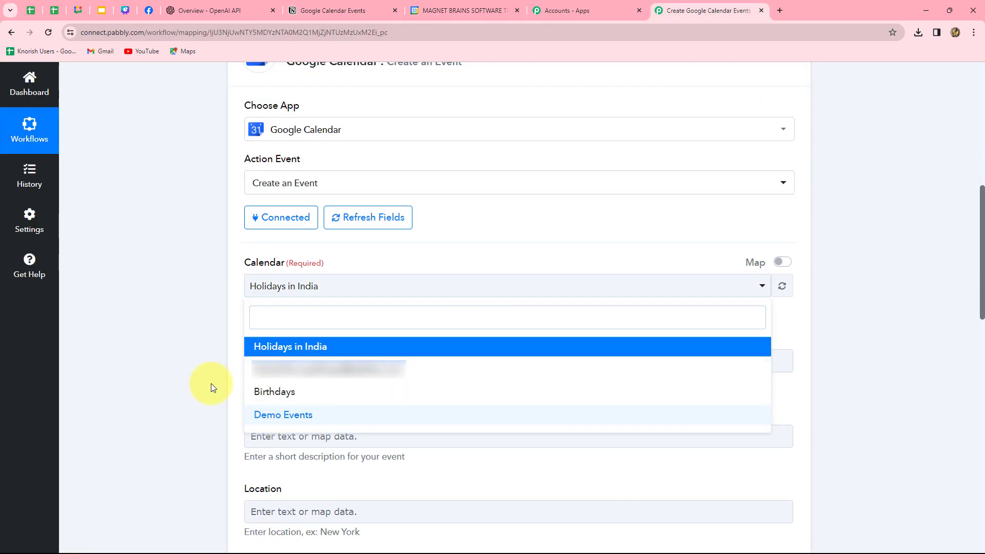
Step: Map the event Title to the Notion item's Properties Meeting Title Title 0 Text Content value
scroll(307, 345, "down", 3)
left_click(460, 213)
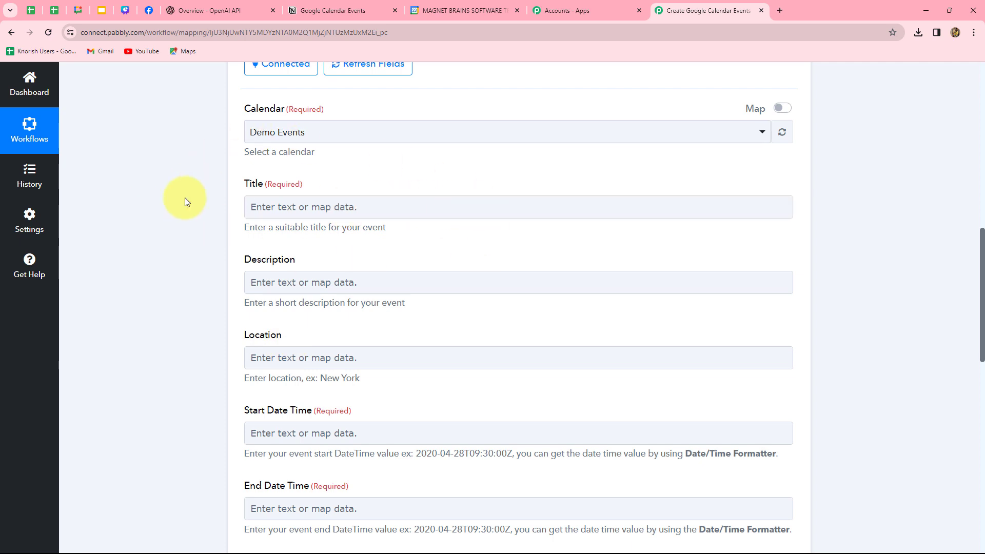
left_click(397, 210)
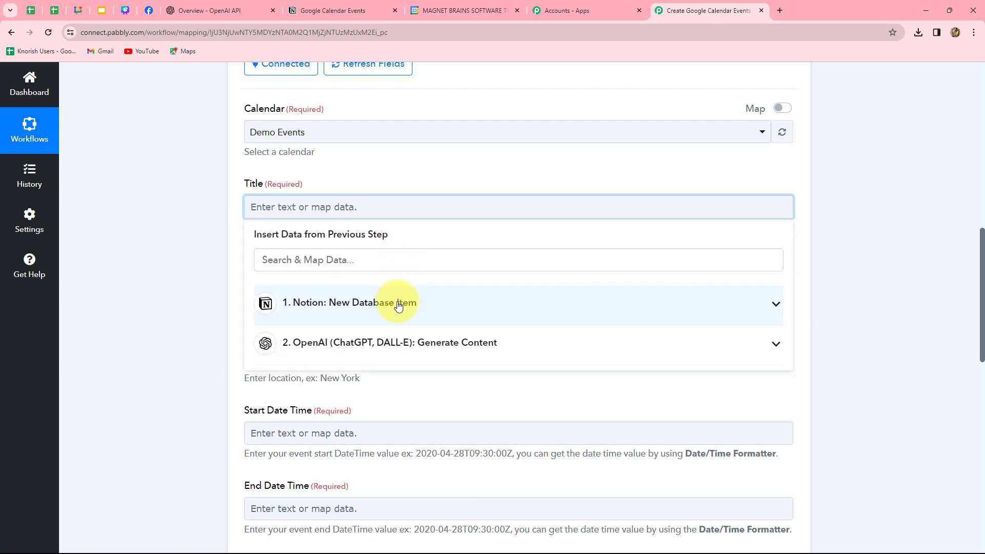
left_click(399, 304)
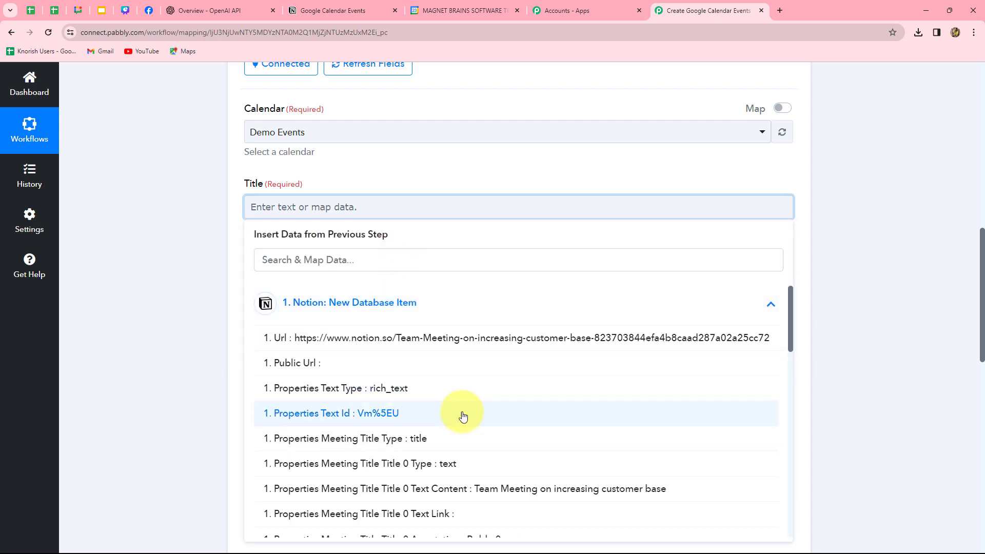
left_click(550, 488)
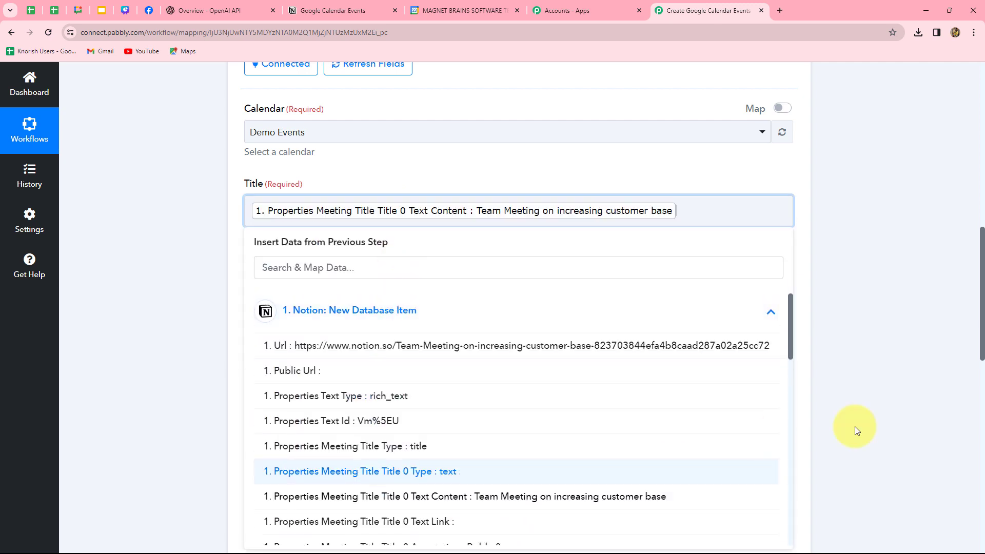
left_click(956, 403)
Step: Map the event Description to the Choices 0 Text value from the OpenAI Generate Content step
scroll(297, 380, "down", 2)
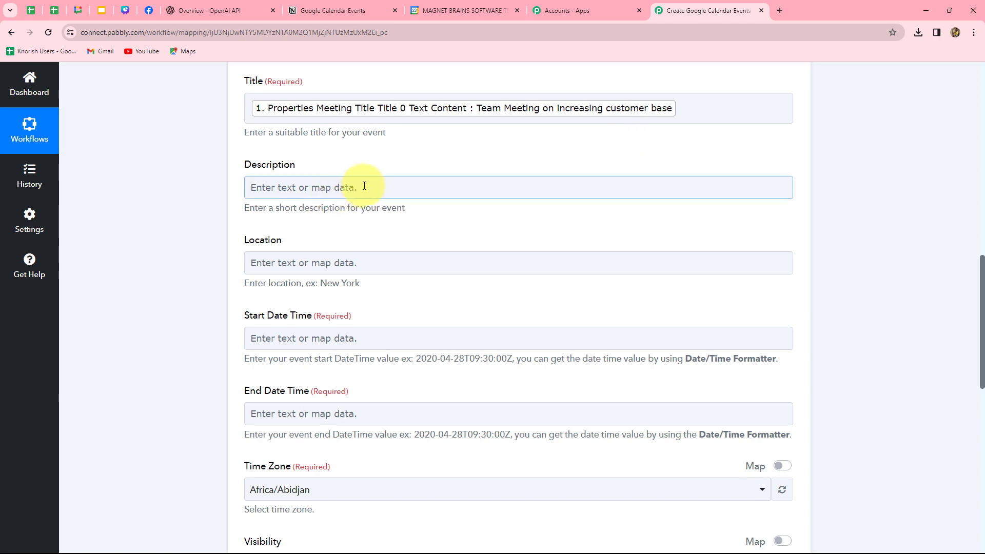
left_click(393, 190)
left_click(410, 323)
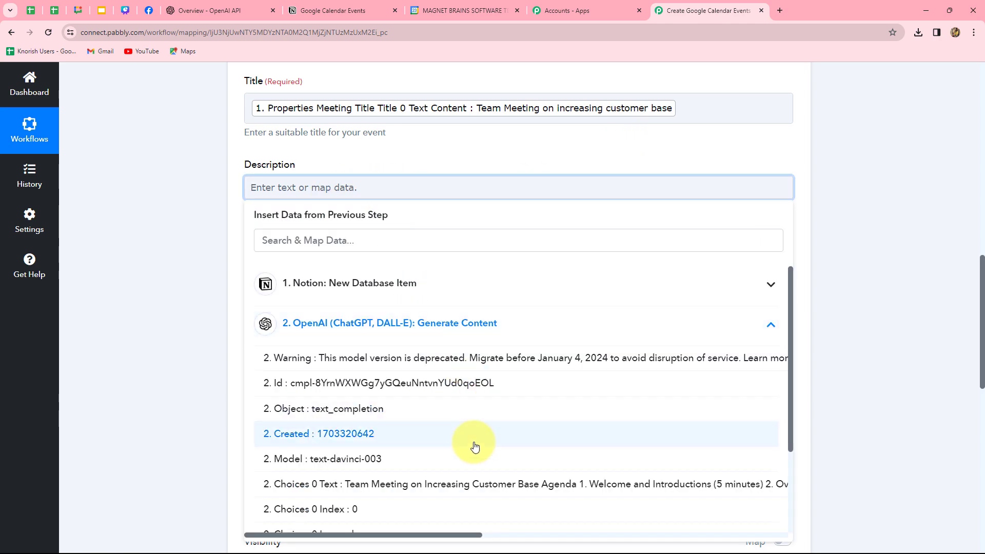
left_click(462, 485)
left_click(869, 430)
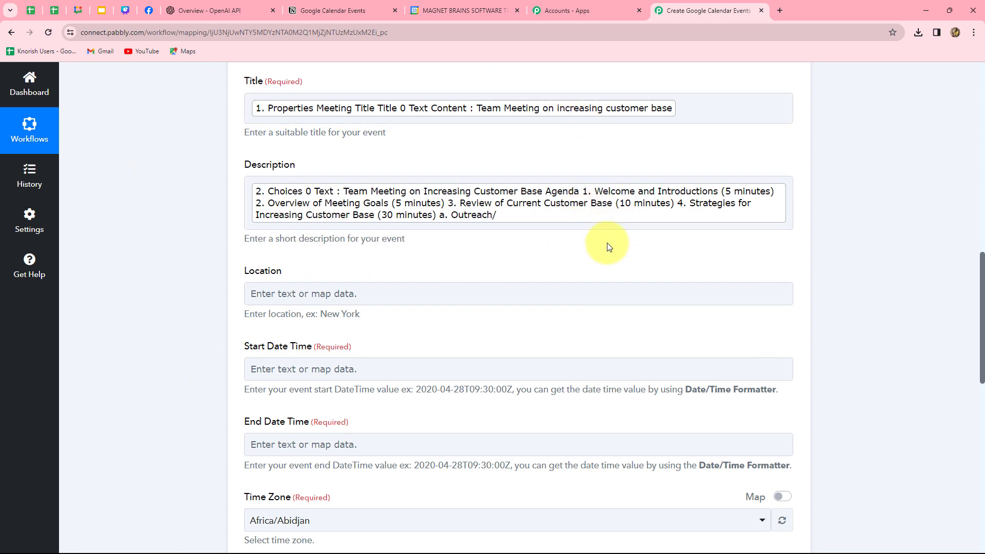
Step: Check the example format for Start Date Time and insert a Date/Time Formatter action between the OpenAI and Google Calendar steps
scroll(596, 262, "down", 4)
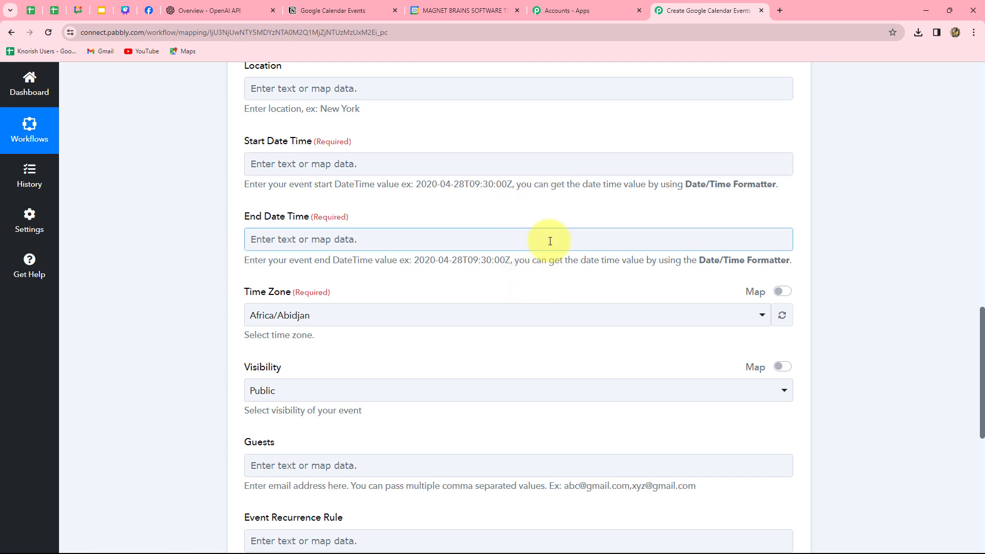
scroll(416, 339, "up", 3)
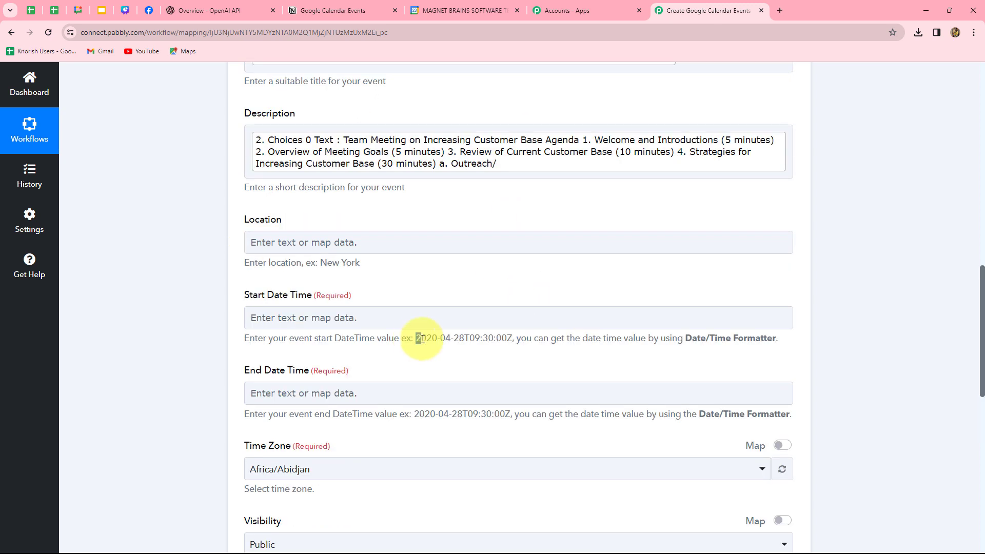
left_click_drag(420, 339, 508, 341)
left_click(425, 350)
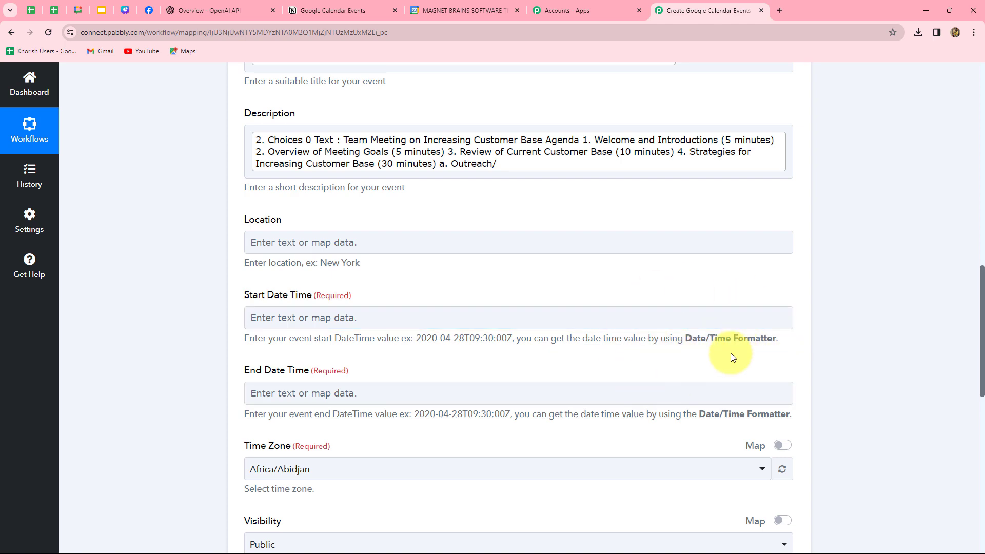
scroll(722, 368, "up", 2)
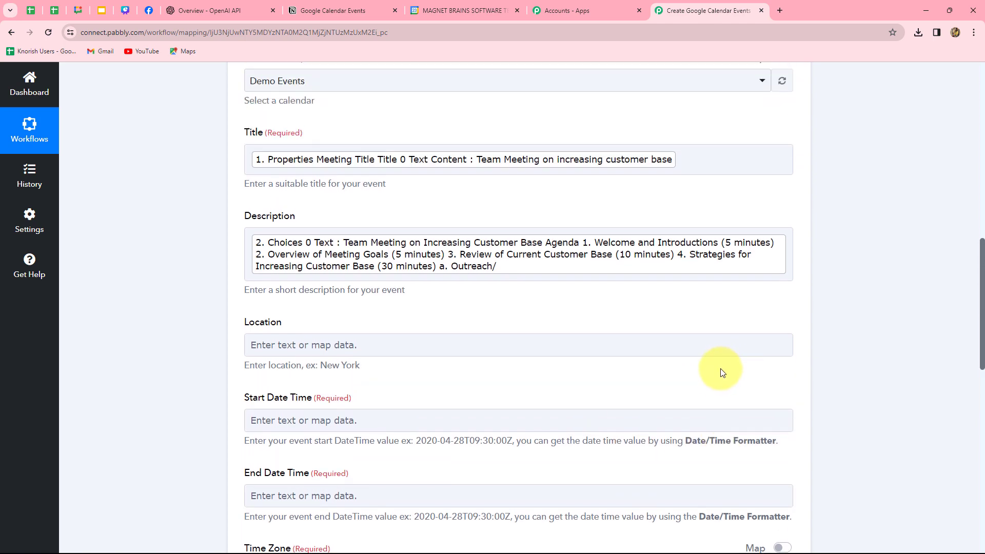
scroll(700, 410, "up", 4)
scroll(699, 410, "up", 6)
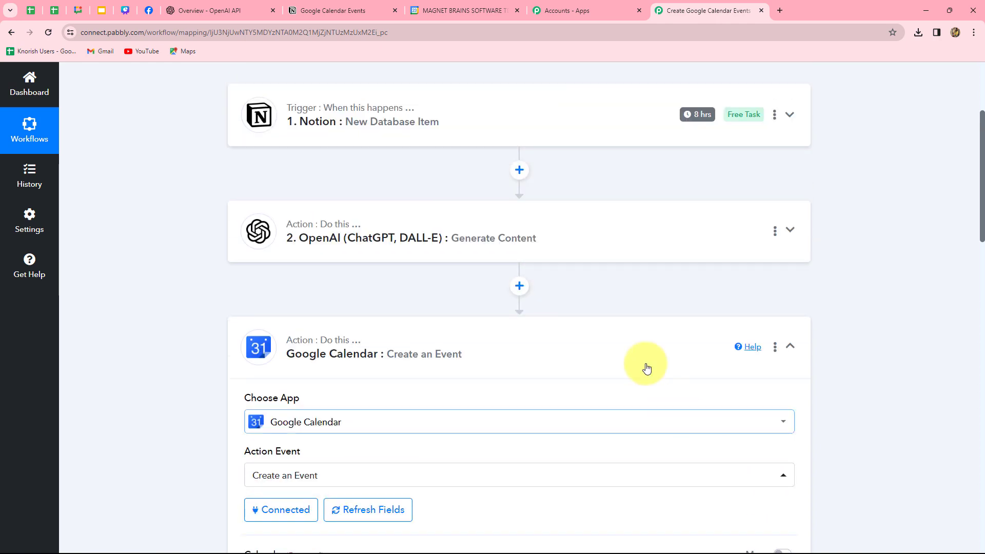
left_click(517, 303)
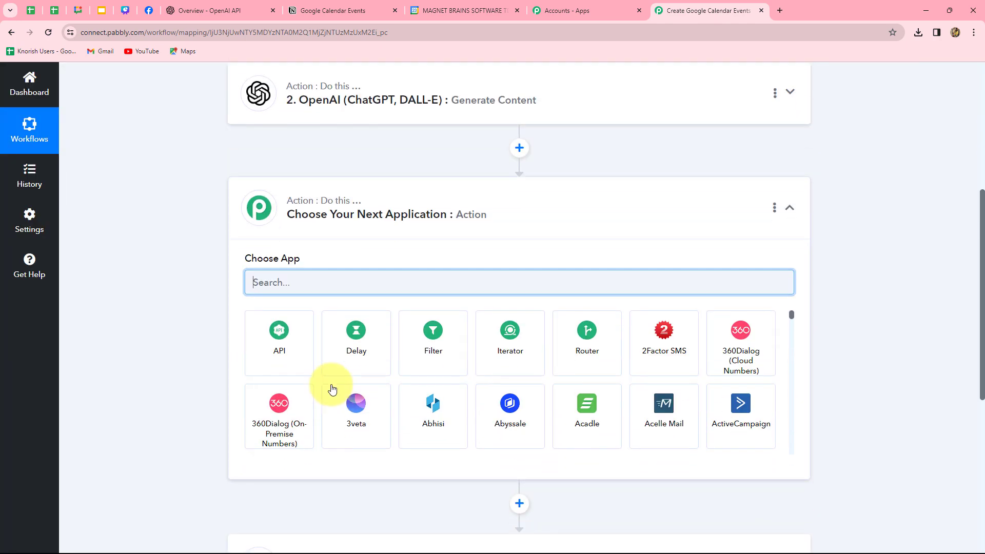
type("date")
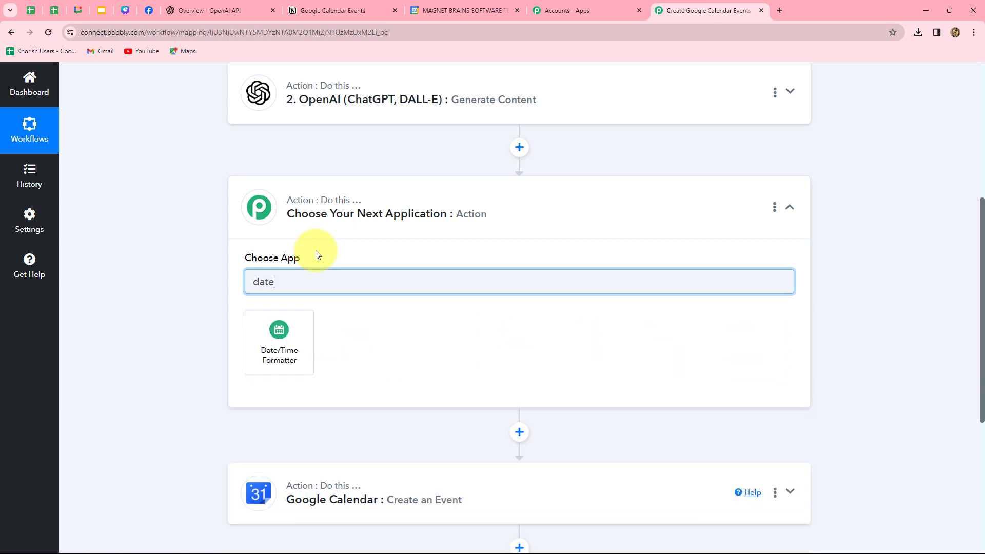
left_click(279, 334)
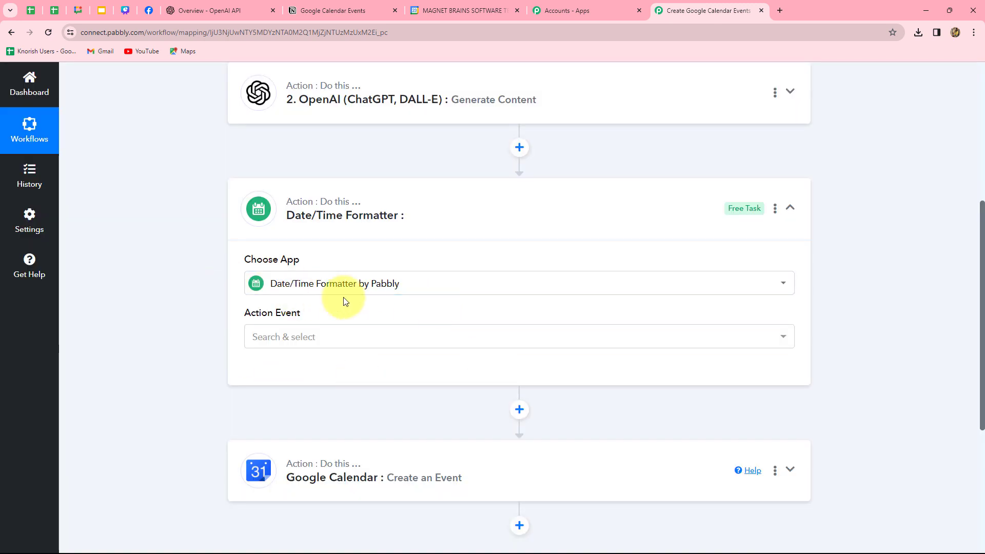
Step: Set the Date/Time Formatter's action event to Format Date Only and connect it
left_click(370, 334)
left_click(352, 196)
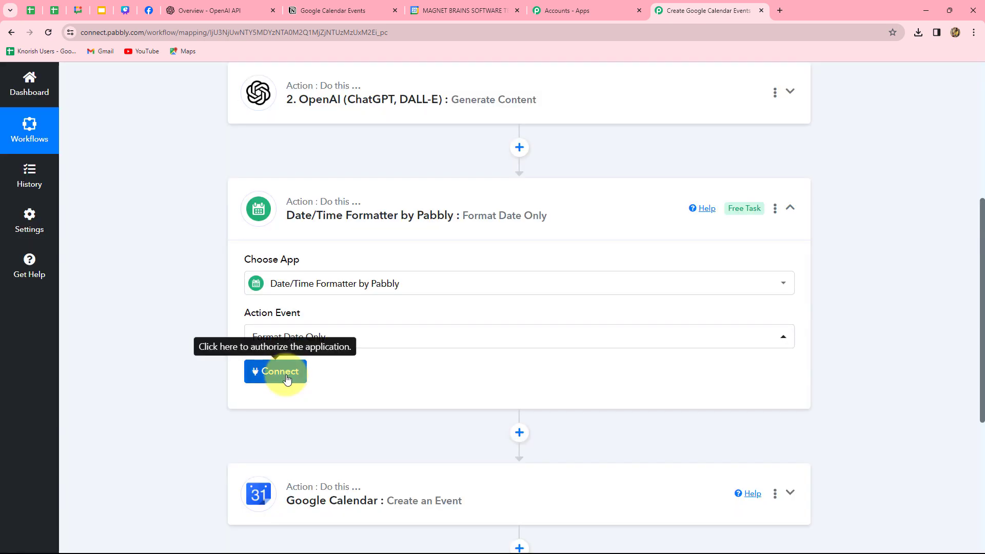
left_click(286, 377)
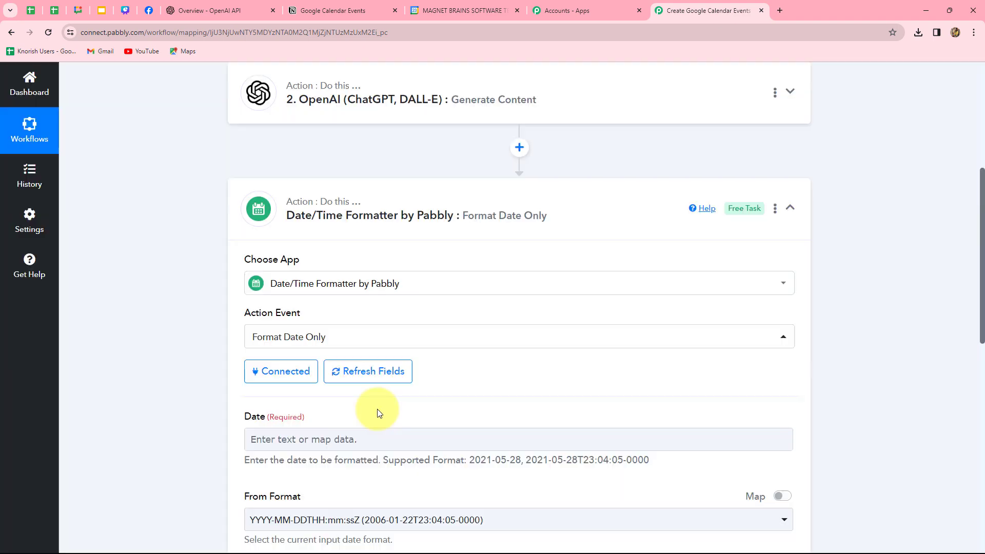
Step: Map the formatter's Date field to the Properties Date Date Start value from the Notion trigger
scroll(378, 410, "down", 5)
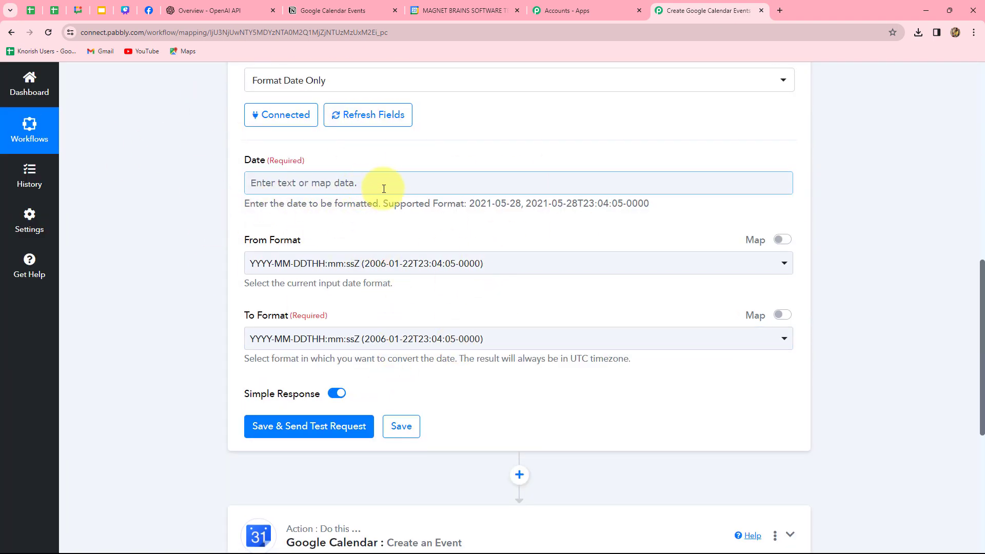
left_click(384, 189)
left_click(384, 281)
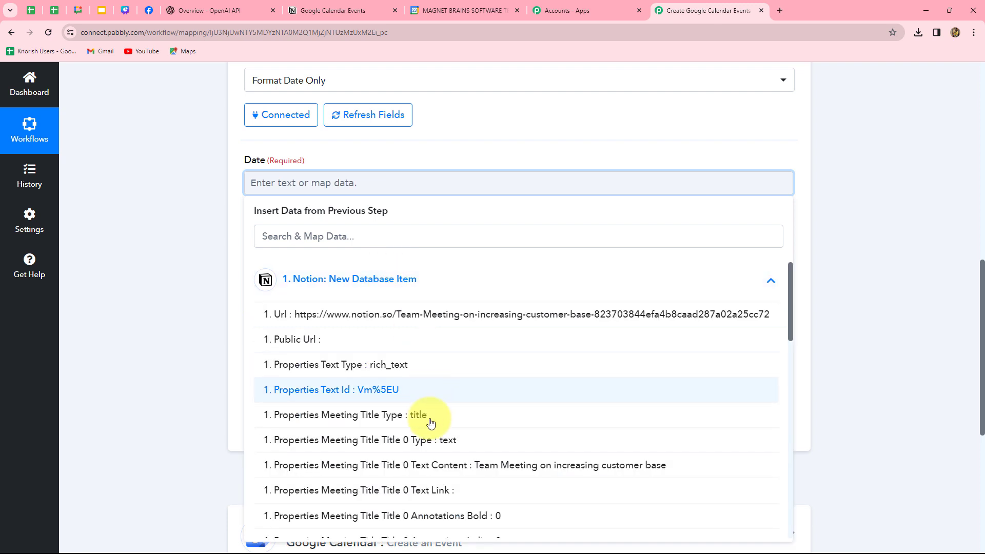
scroll(457, 466, "down", 3)
scroll(477, 467, "down", 3)
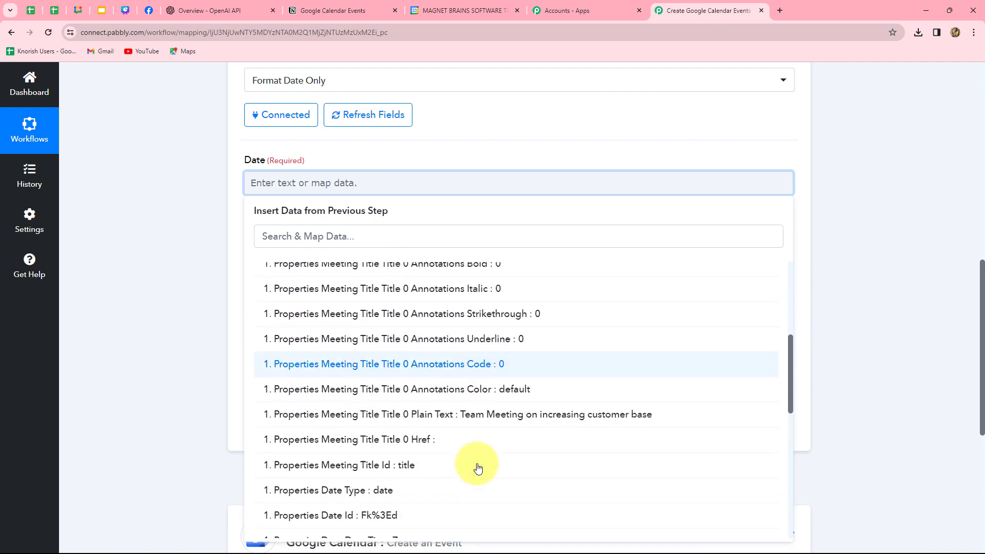
left_click(440, 513)
left_click(850, 365)
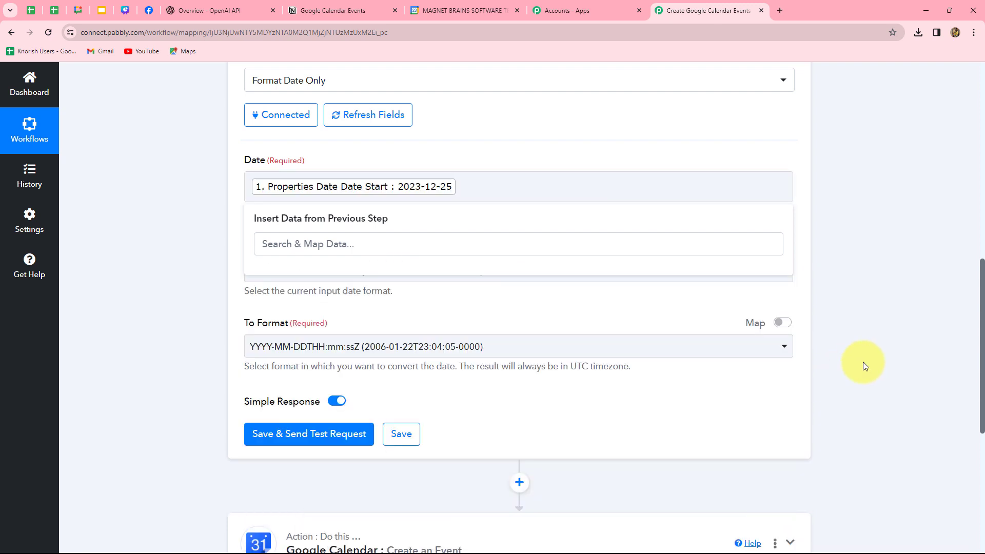
Step: Set From Format to YYYY-MM-DD and To Format to YYYY-MM-DDTHH:mm:ss[Z], and save the formatter step with a test request
scroll(440, 255, "down", 2)
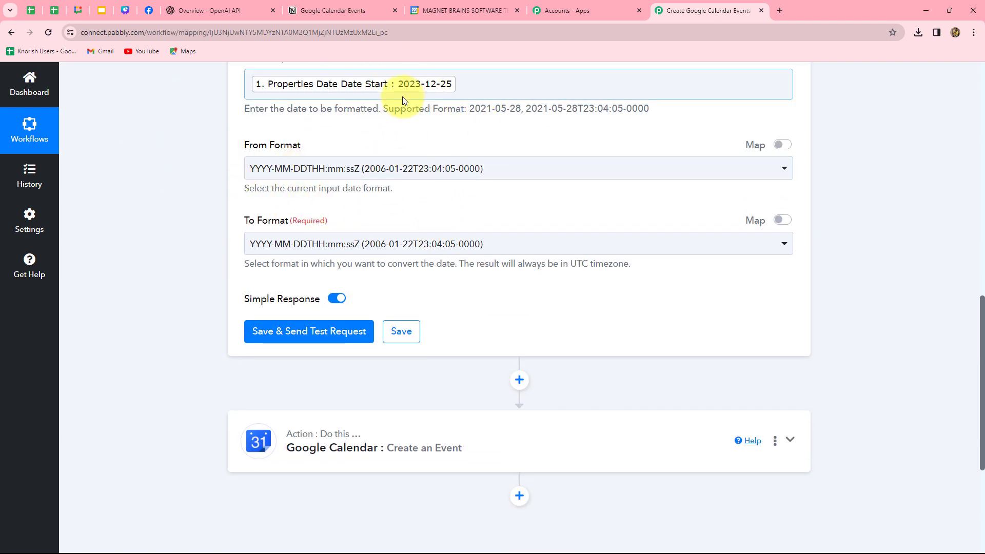
left_click(414, 169)
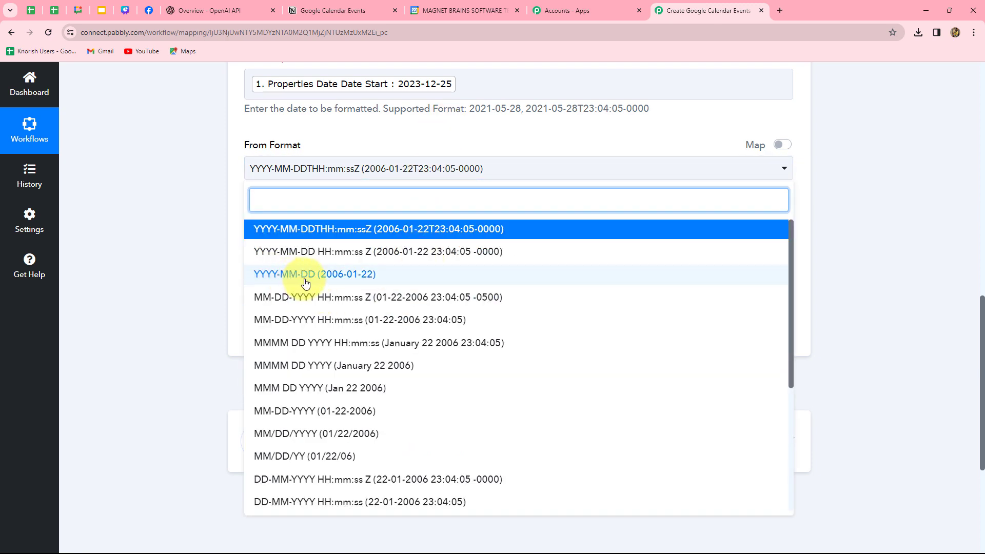
left_click(333, 275)
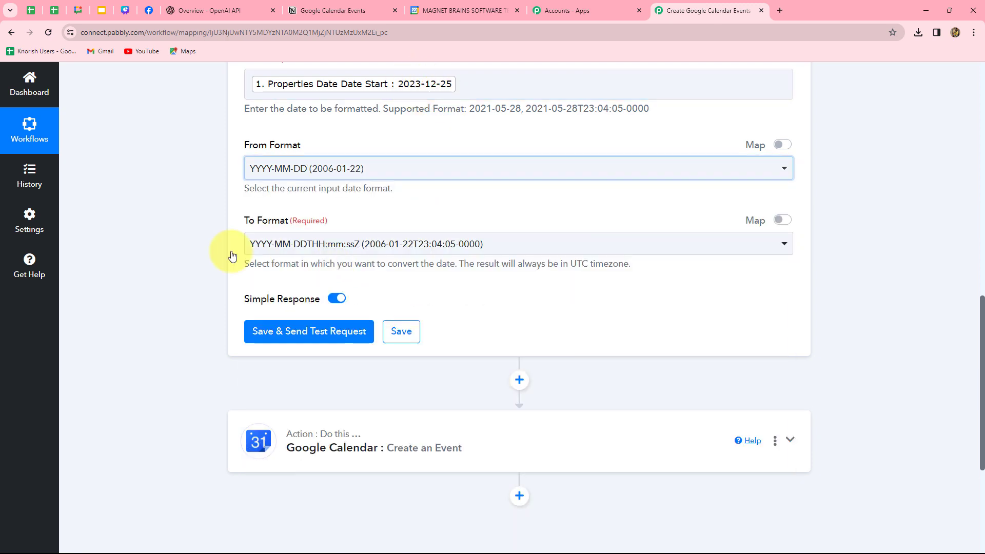
left_click(516, 257)
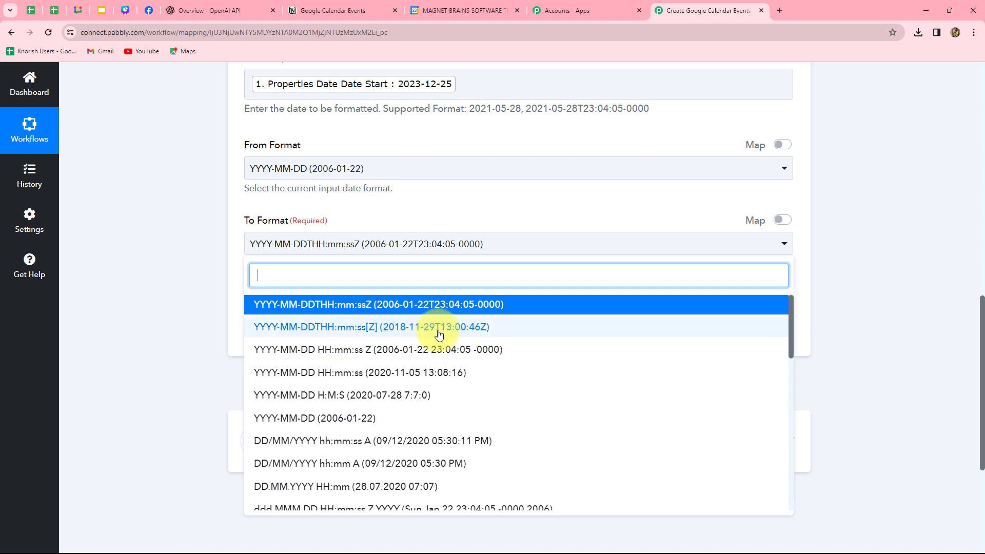
left_click(461, 329)
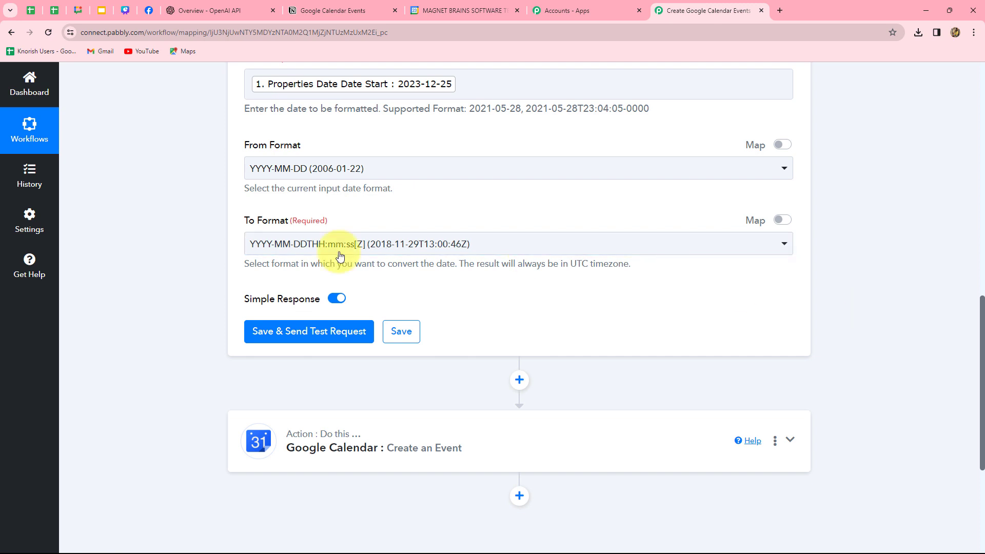
left_click(288, 331)
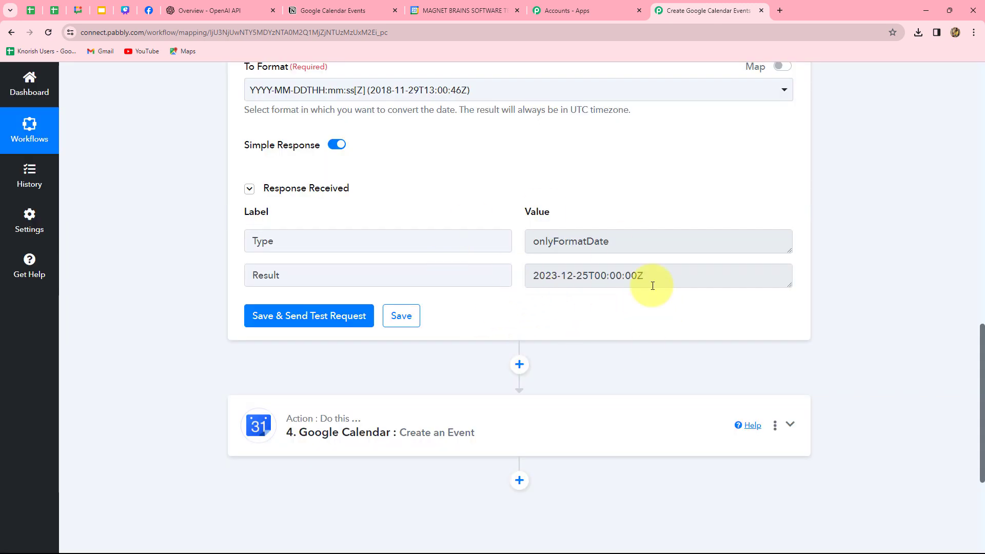
Step: Map the Google Calendar event's Start Date Time to the Result value of the Date/Time Formatter step
scroll(622, 337, "down", 2)
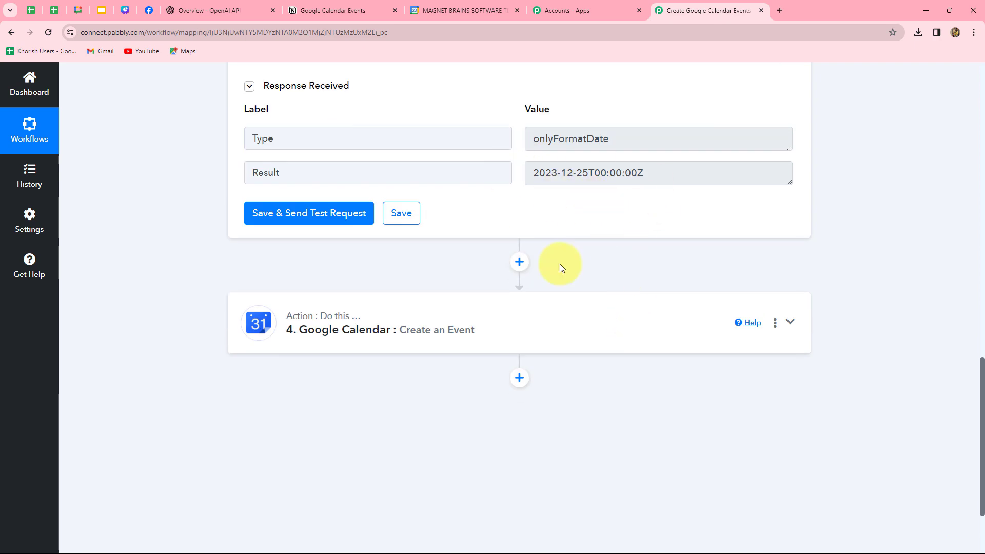
left_click(524, 337)
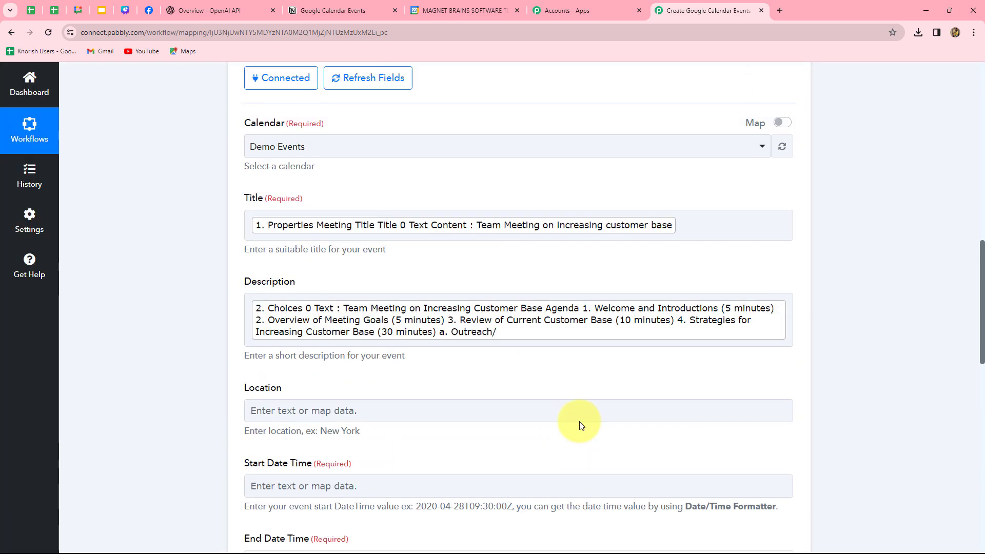
scroll(578, 421, "down", 5)
scroll(405, 277, "down", 3)
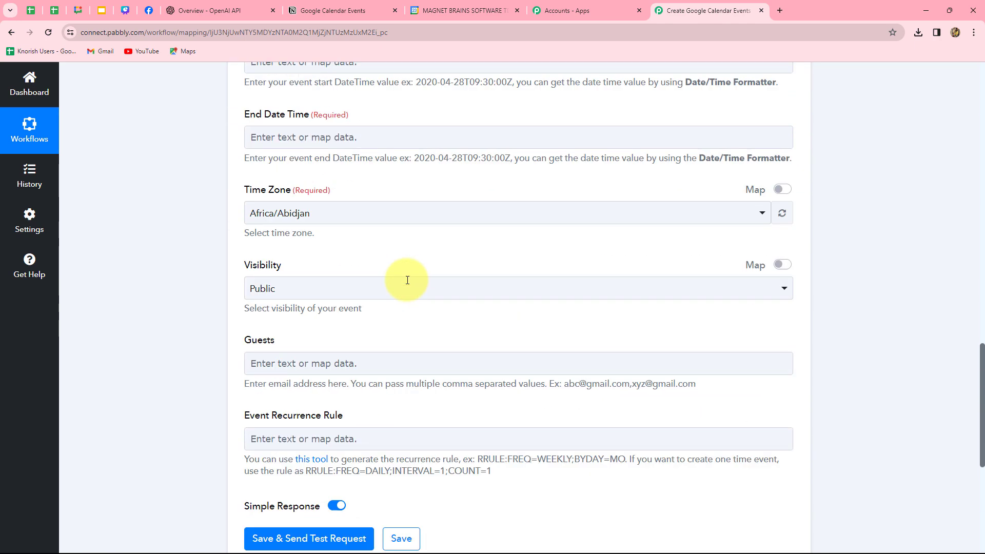
scroll(407, 282, "up", 3)
left_click(360, 205)
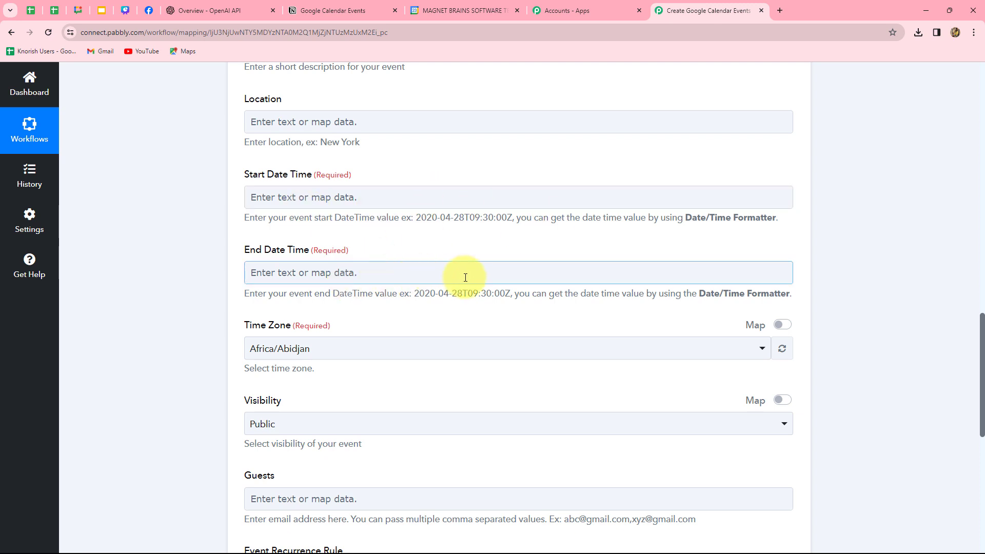
left_click(396, 199)
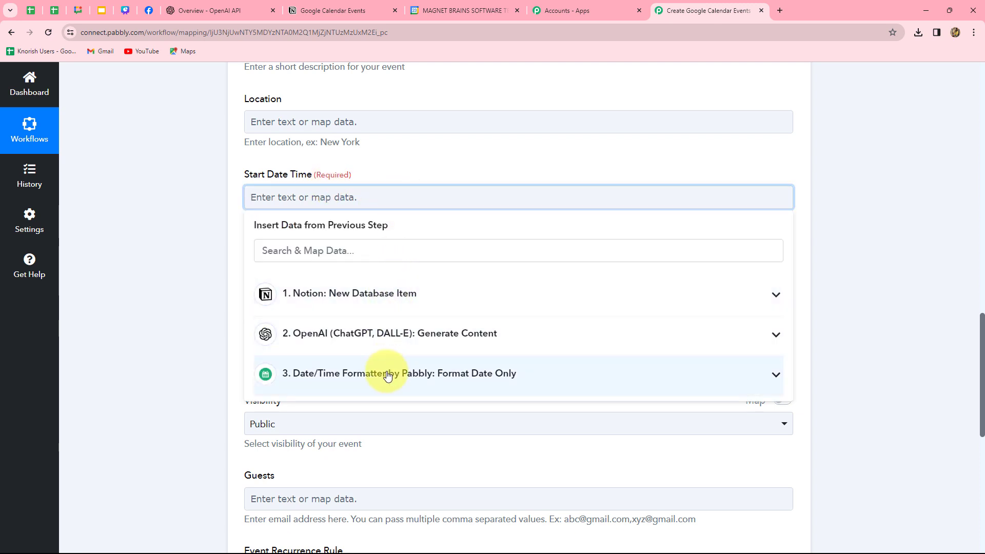
left_click(388, 375)
left_click(403, 433)
left_click(238, 383)
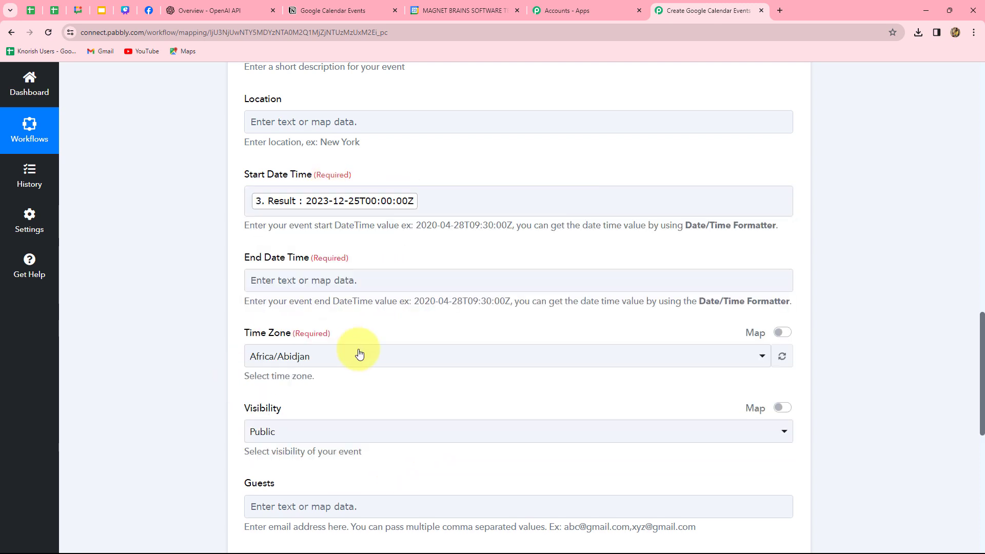
Step: Map the event's End Date Time to the Result value of the Date/Time Formatter step
left_click(383, 282)
left_click(438, 511)
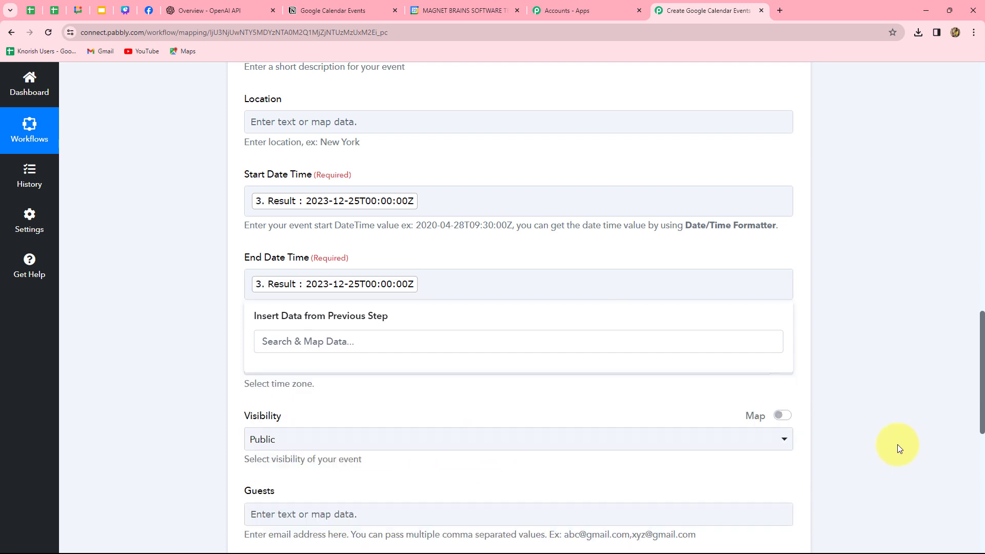
left_click(898, 445)
Step: Set the event's time zone to Asia/Kolkata
scroll(280, 180, "down", 3)
left_click(344, 211)
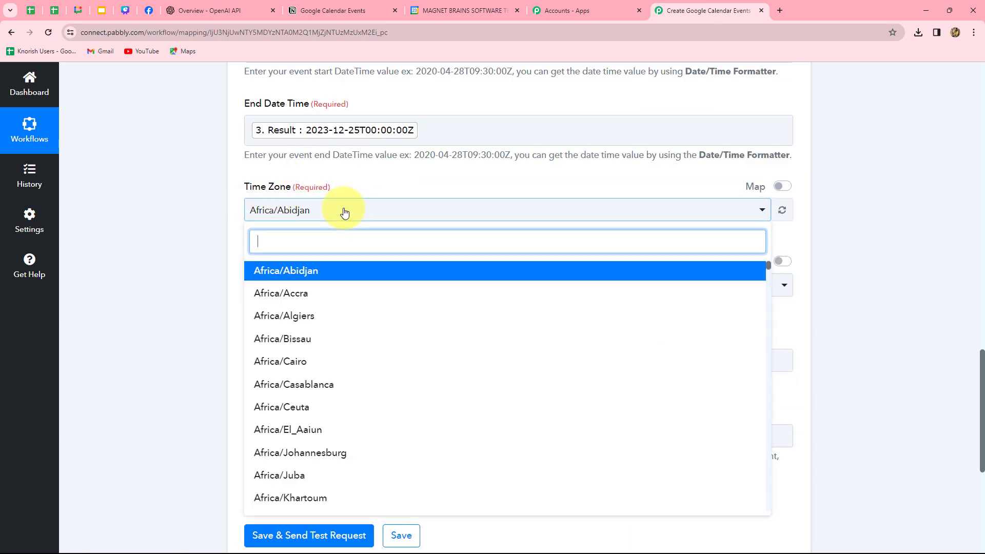
type("asia/")
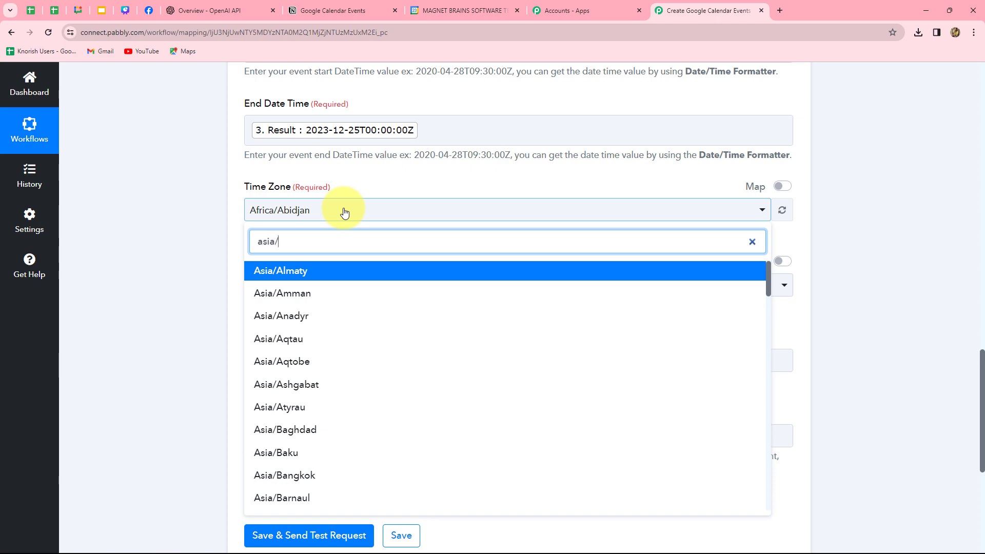
type("kol")
left_click(314, 273)
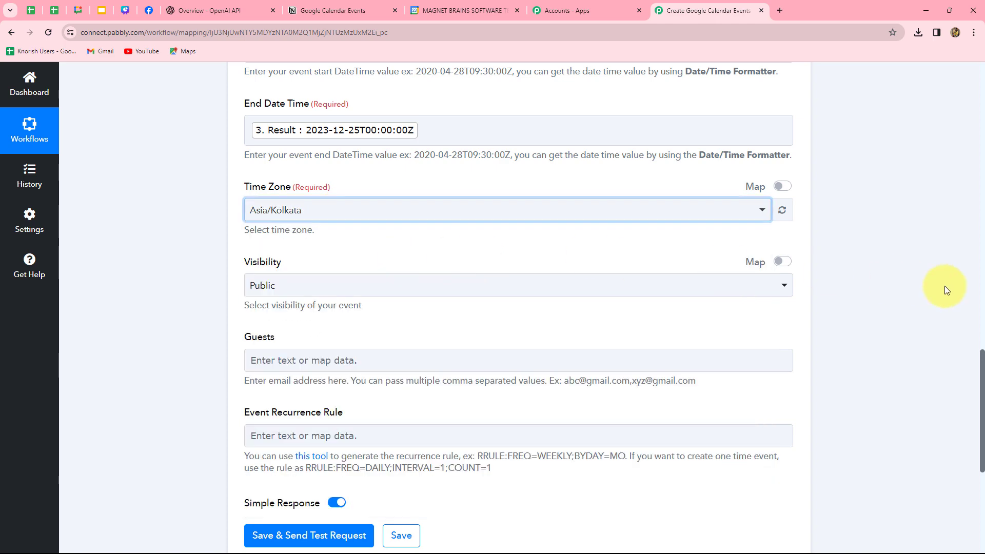
Step: Leave guests and recurrence rule empty, save the Google Calendar step with a test request, and review the response
scroll(521, 247, "down", 4)
scroll(208, 295, "up", 3)
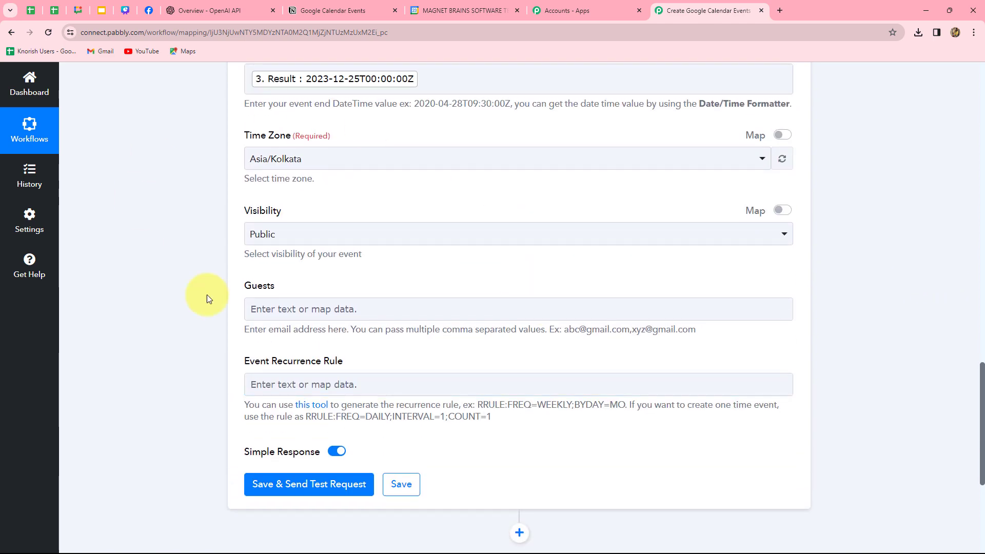
scroll(352, 279, "down", 1)
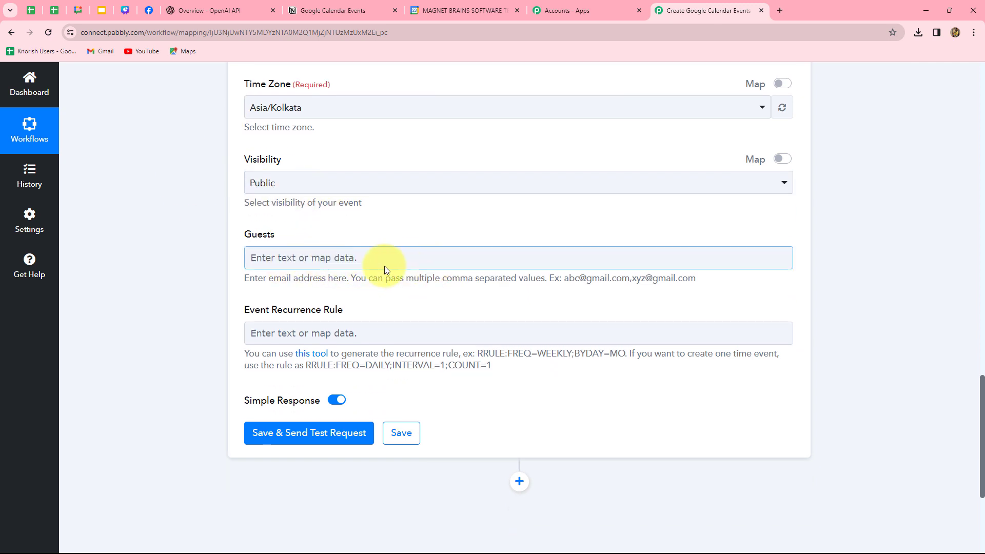
scroll(384, 268, "down", 2)
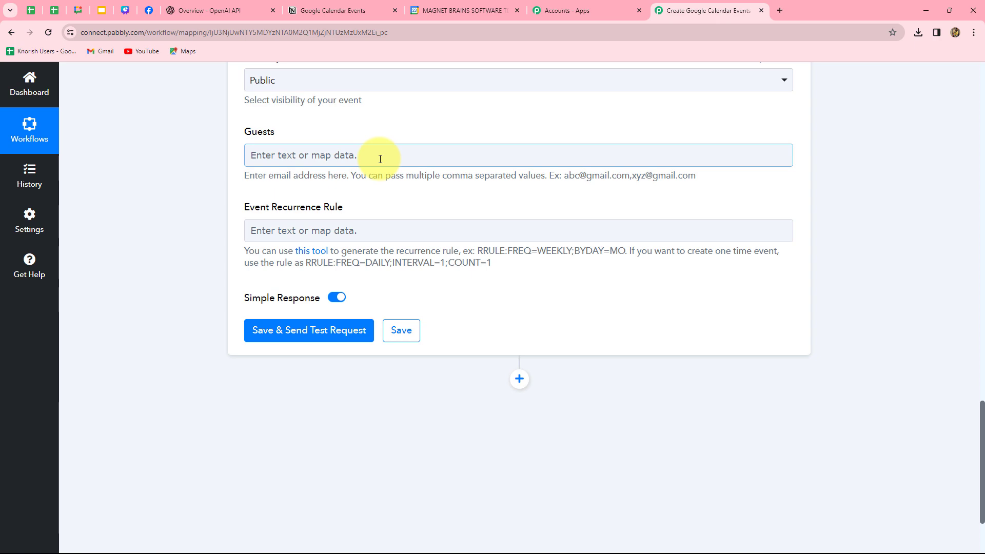
scroll(385, 246, "down", 2)
left_click(349, 233)
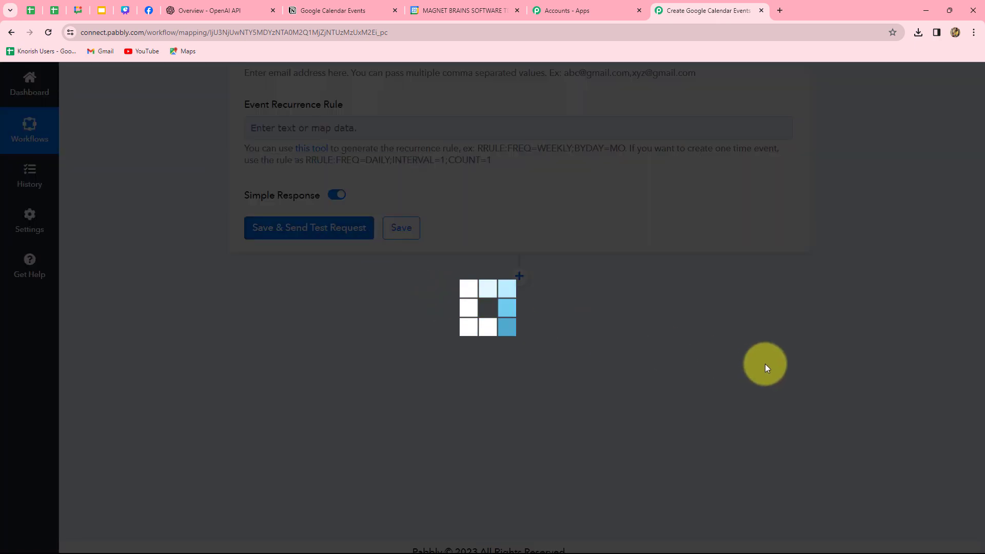
scroll(622, 396, "down", 5)
scroll(666, 389, "up", 5)
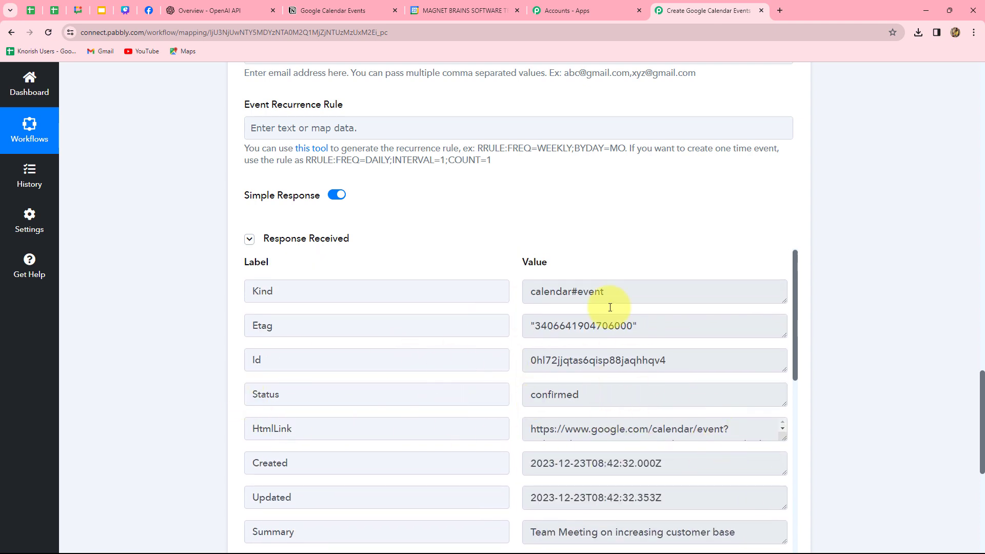
Step: Switch to Google Calendar and check the details of the team meeting event on December 25, 2023
left_click(465, 9)
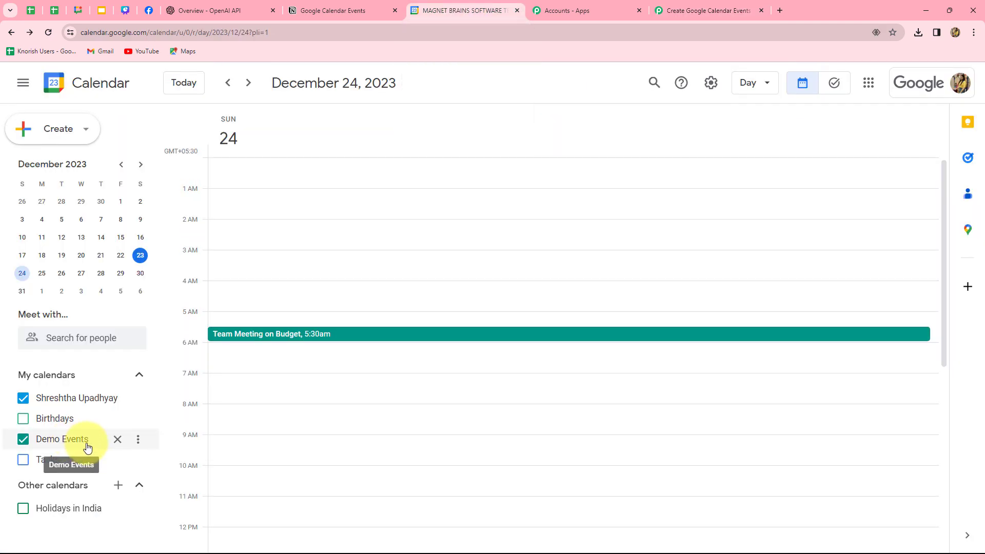
left_click(42, 274)
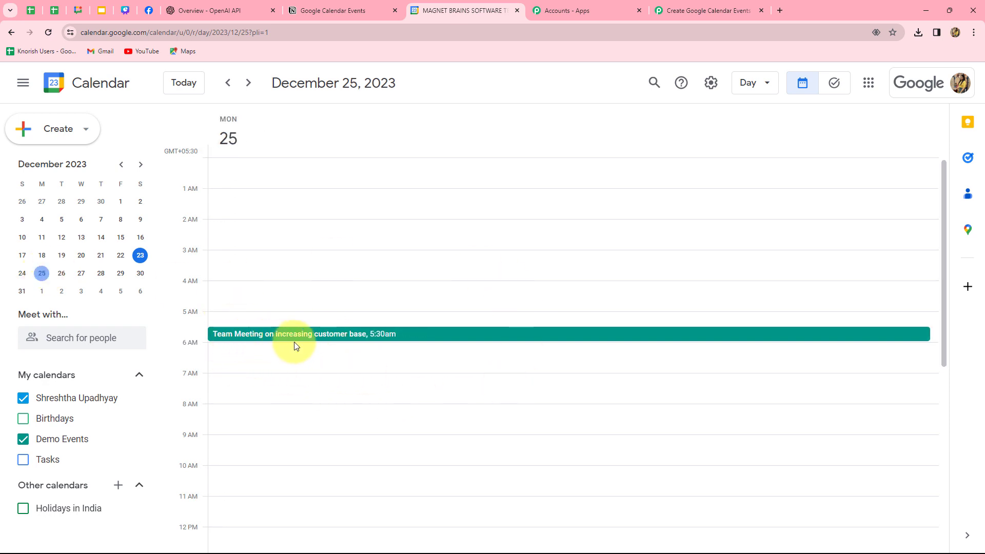
left_click(344, 339)
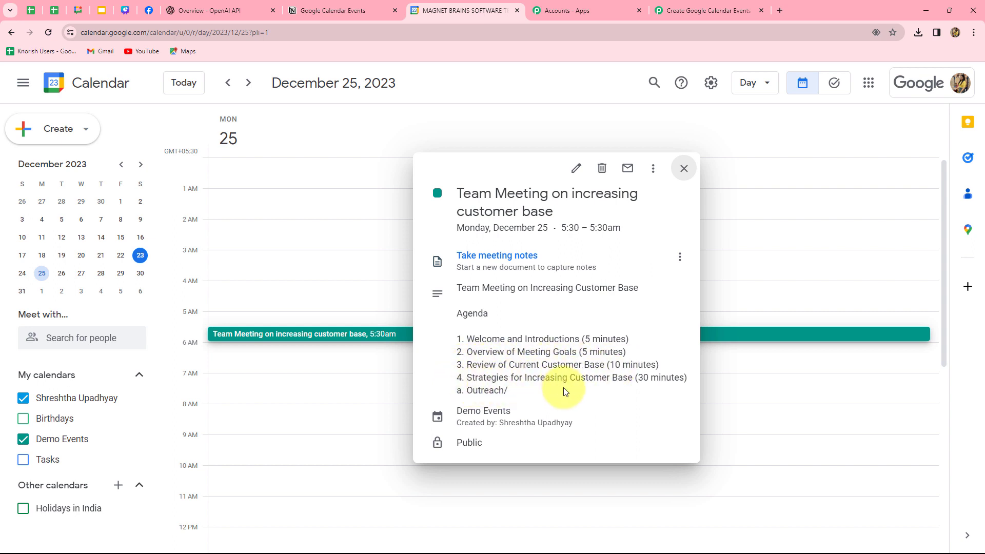
left_click(796, 399)
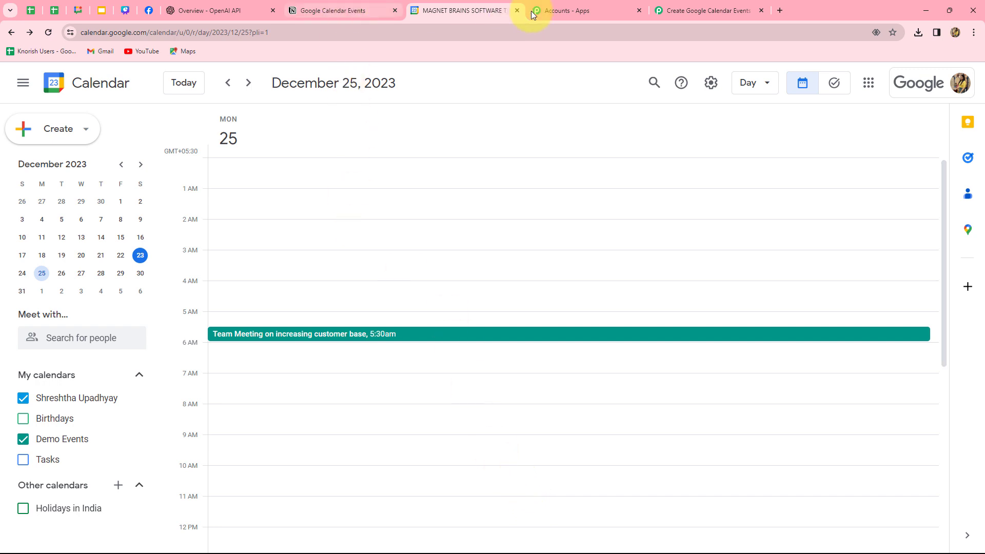
Step: Switch back to the Pabbly Connect workflow and review its chain of trigger and action steps
left_click(698, 10)
scroll(829, 367, "up", 5)
scroll(829, 367, "up", 15)
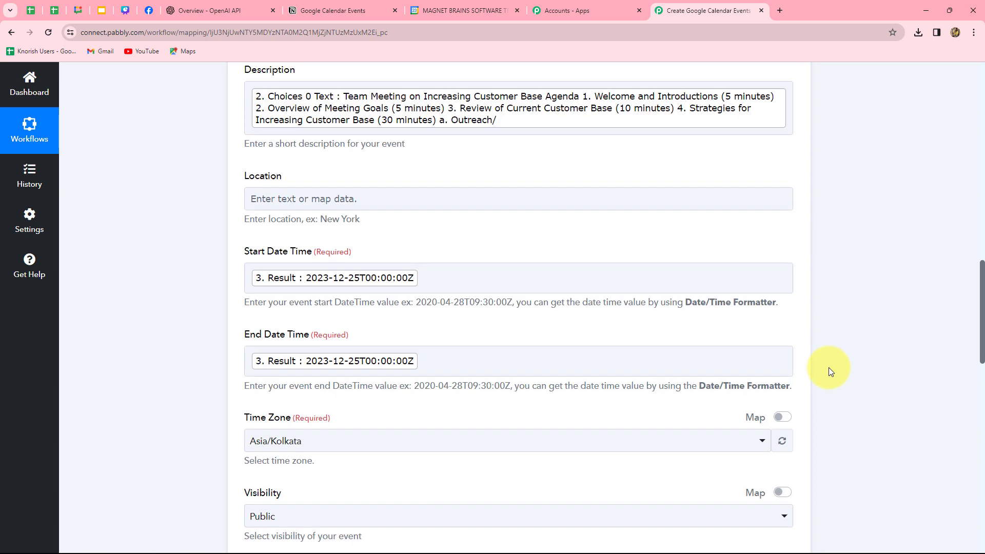
scroll(847, 333, "up", 3)
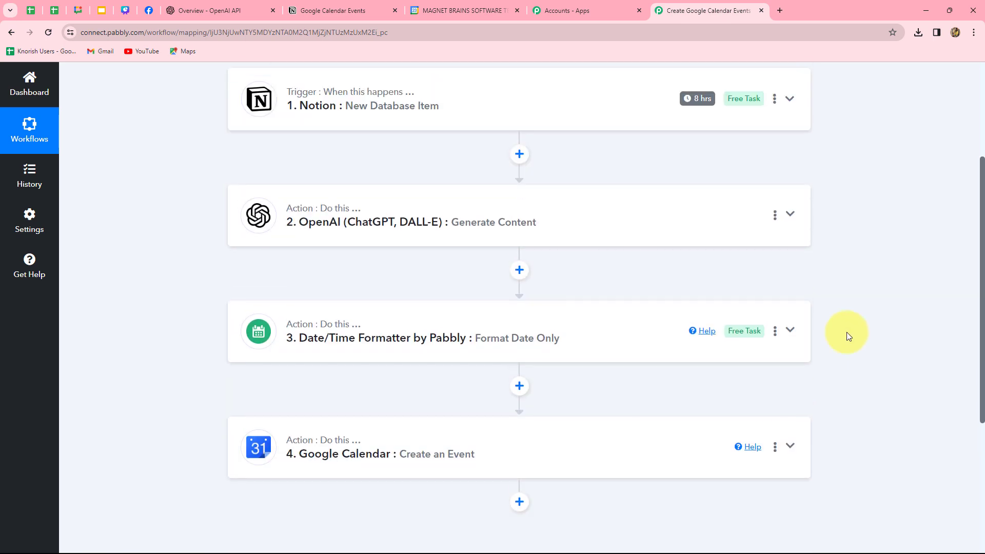